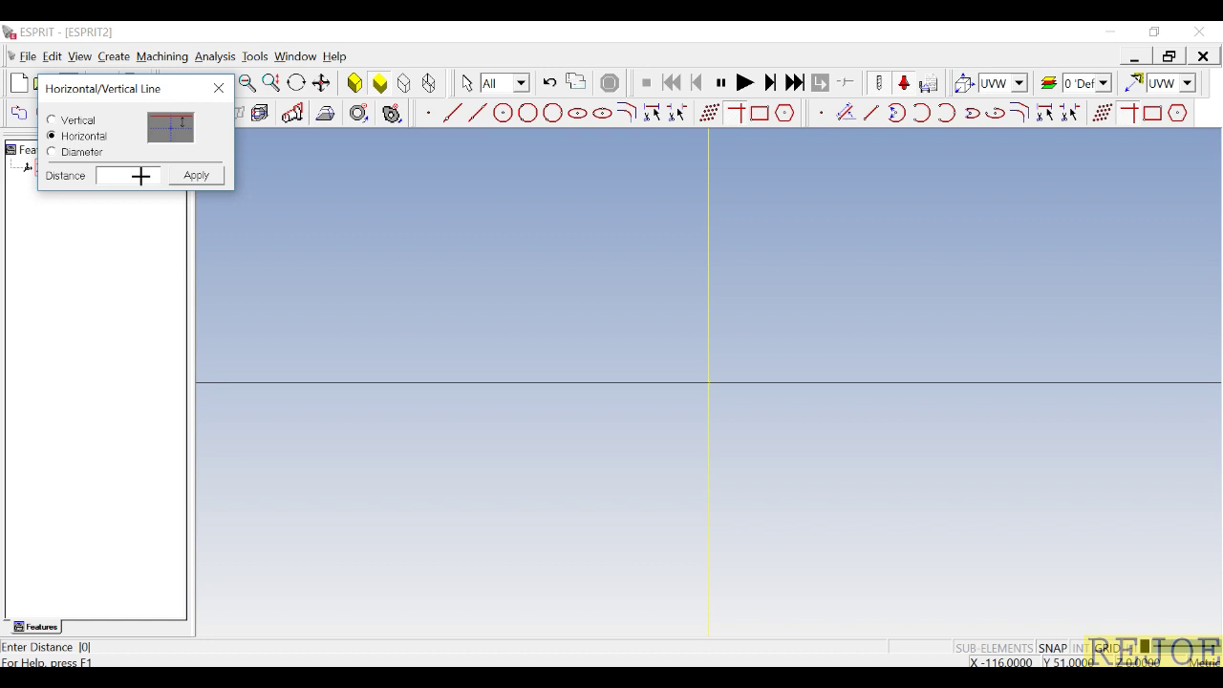
- Create horizontal construction lines at distances 30, 20 and 15
type("2")
key("BackSpace")
type("30")
key("Return")
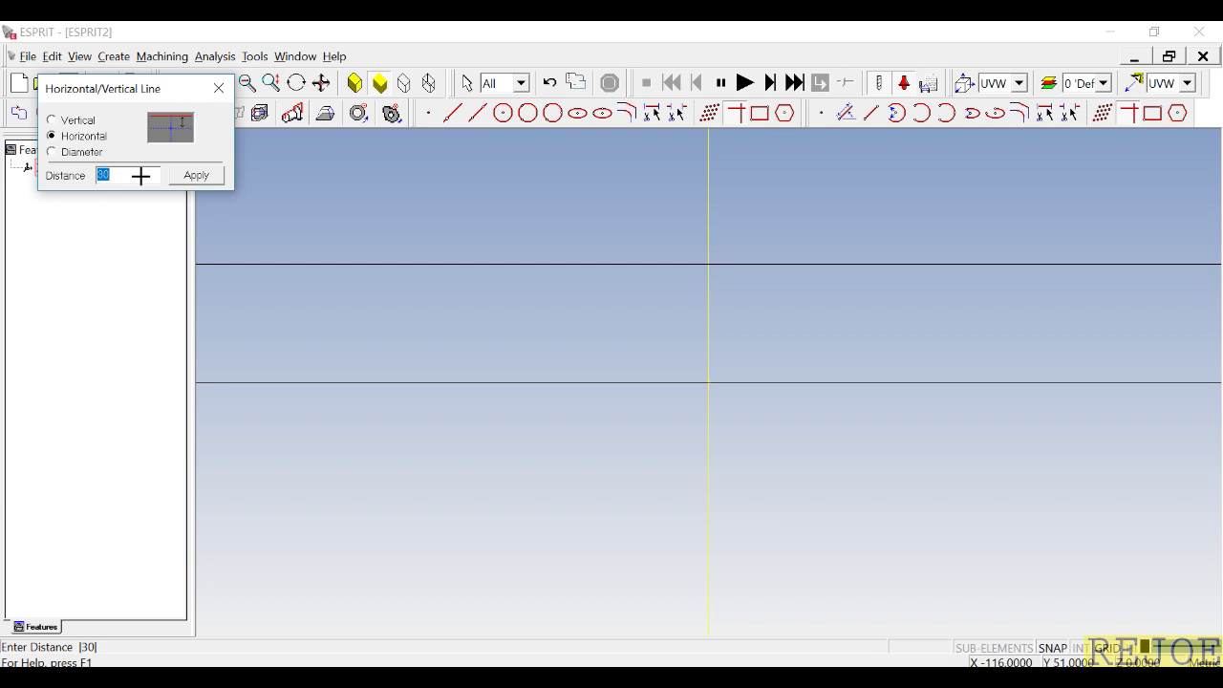
type("20")
key("Return")
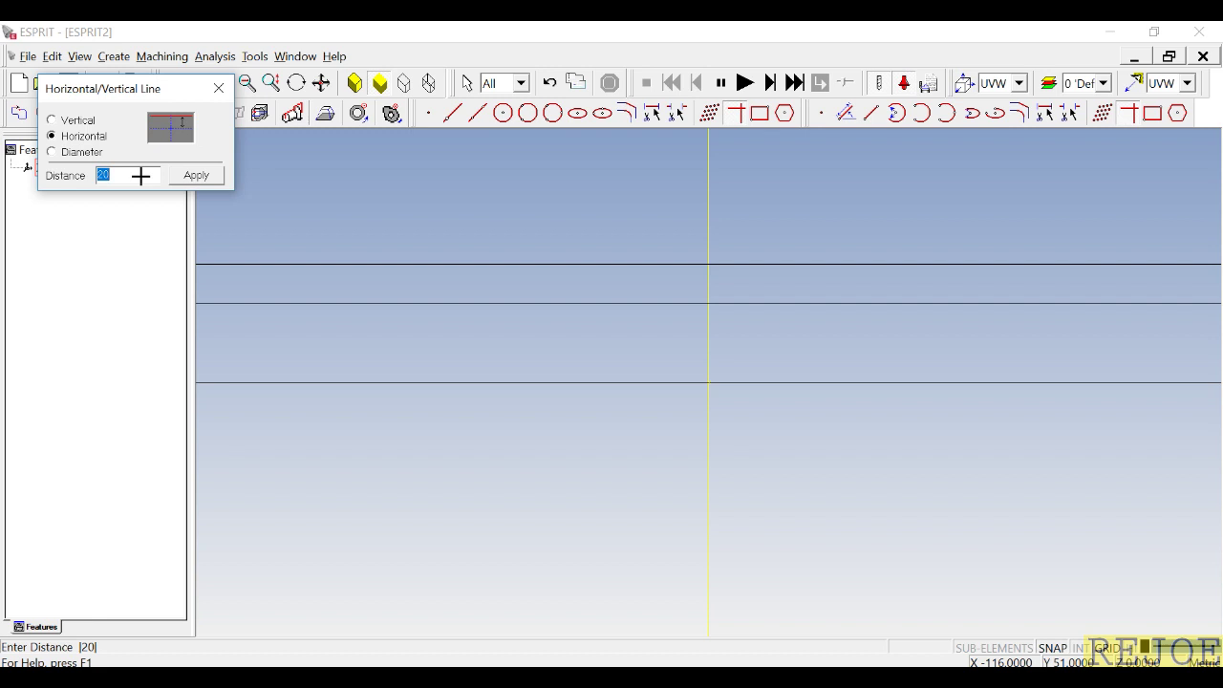
type("15")
key("Return")
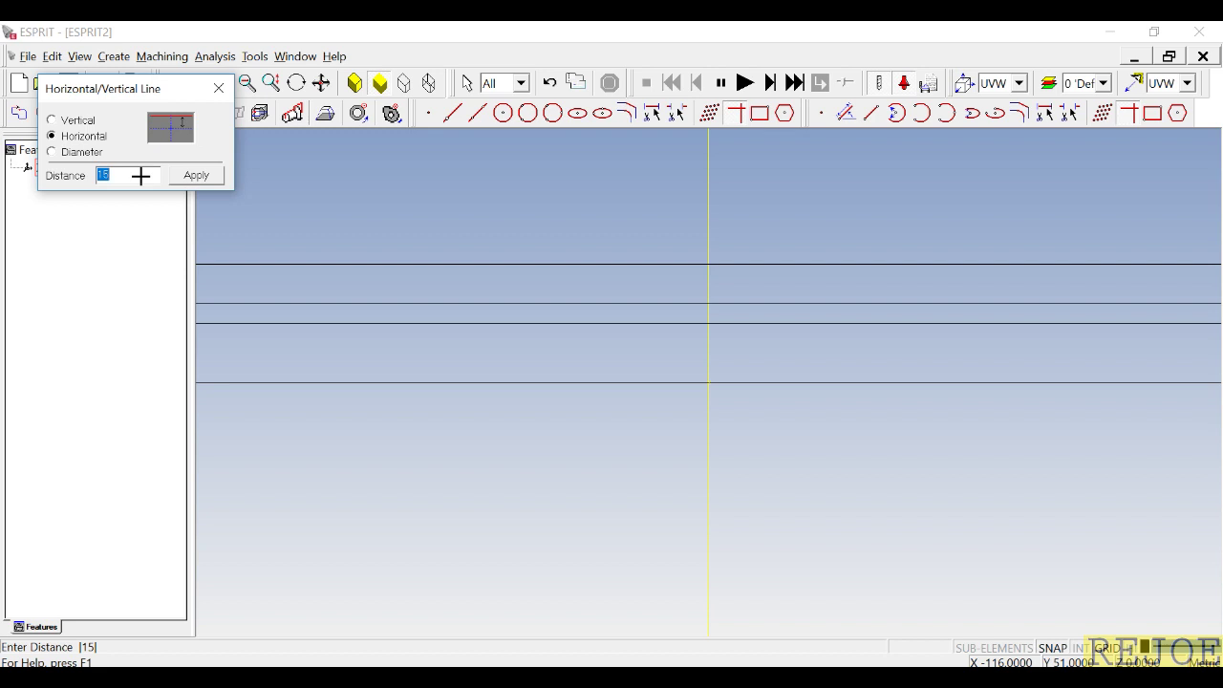
- Create vertical construction lines at distances 0, -10, -30 and -40
left_click(80, 121)
type("0")
key("Return")
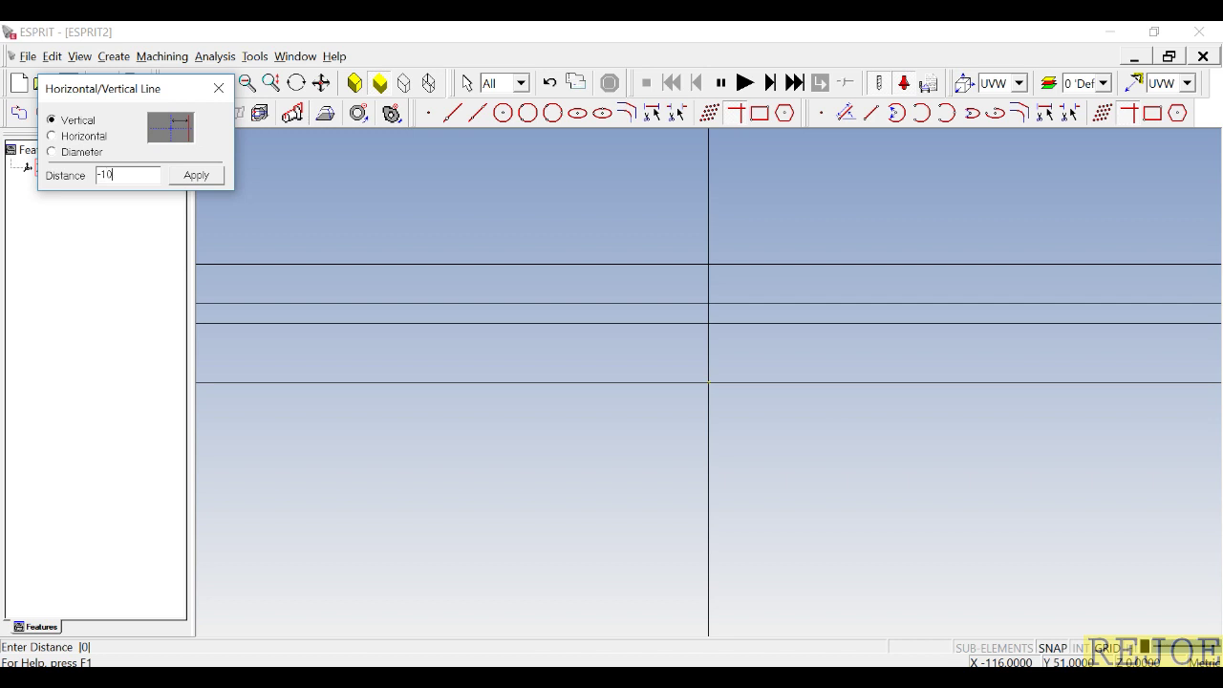
type("-10")
key("Return")
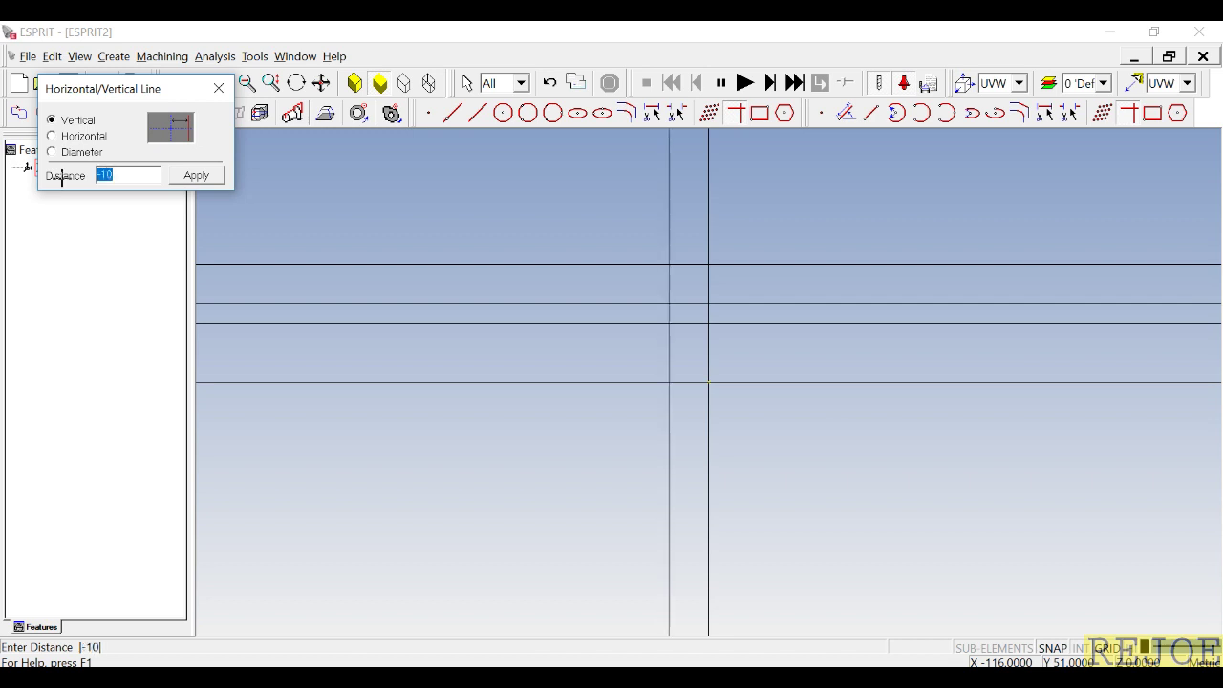
type("-")
key("Return")
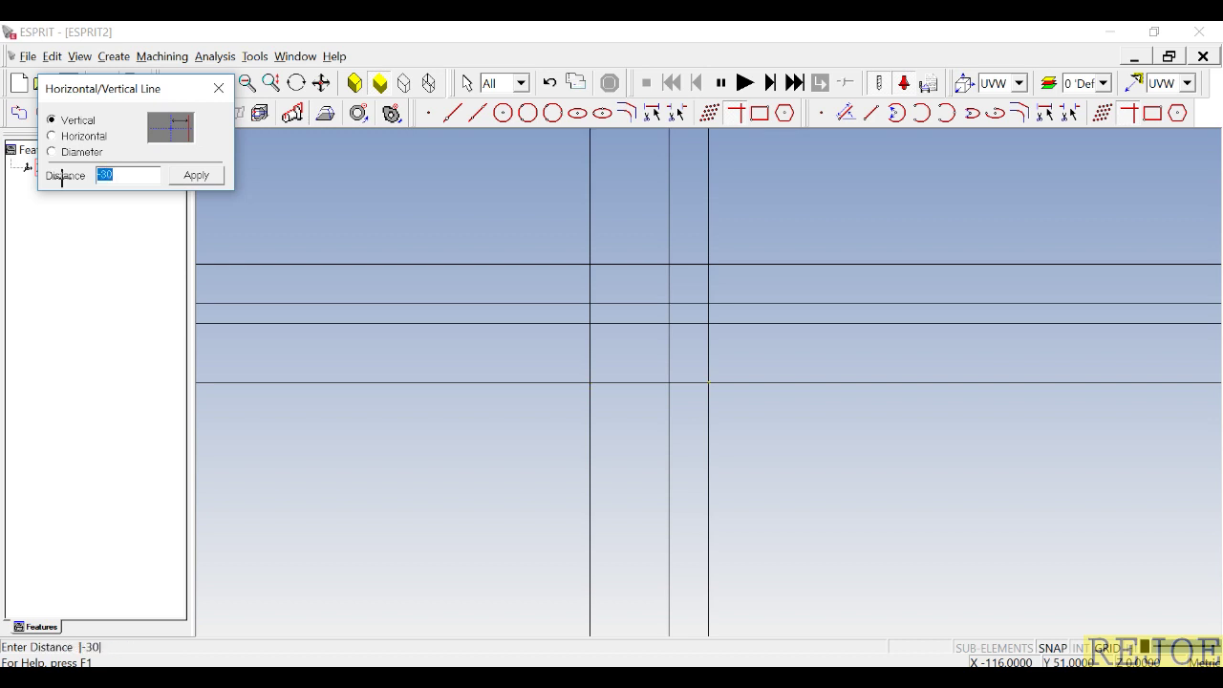
type("-40")
key("Return")
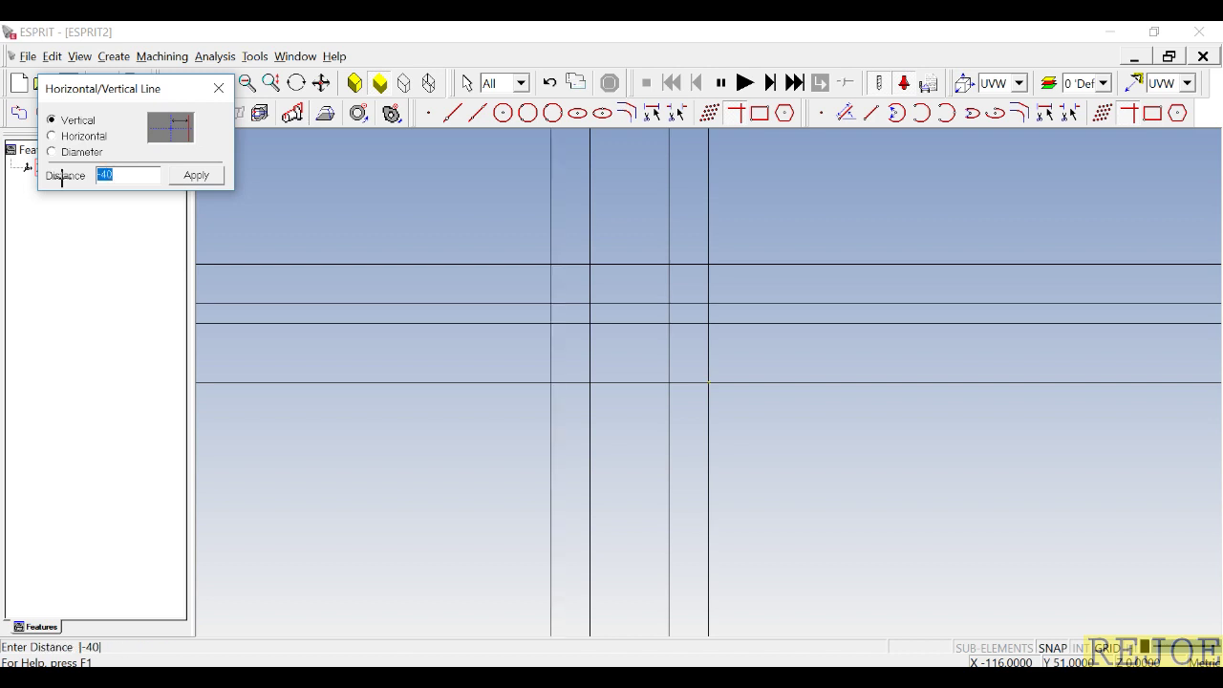
- Add vertical construction lines at distances -70, -90, -120 and -130
type("-70")
key("Return")
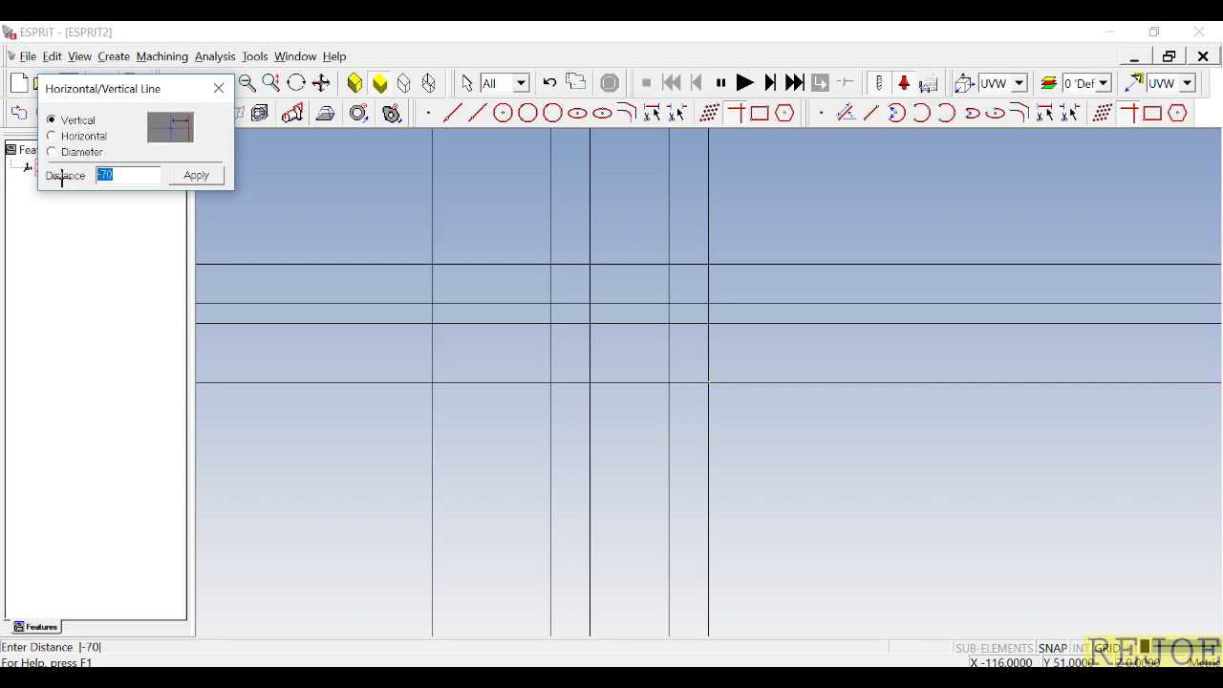
type("-90")
key("Return")
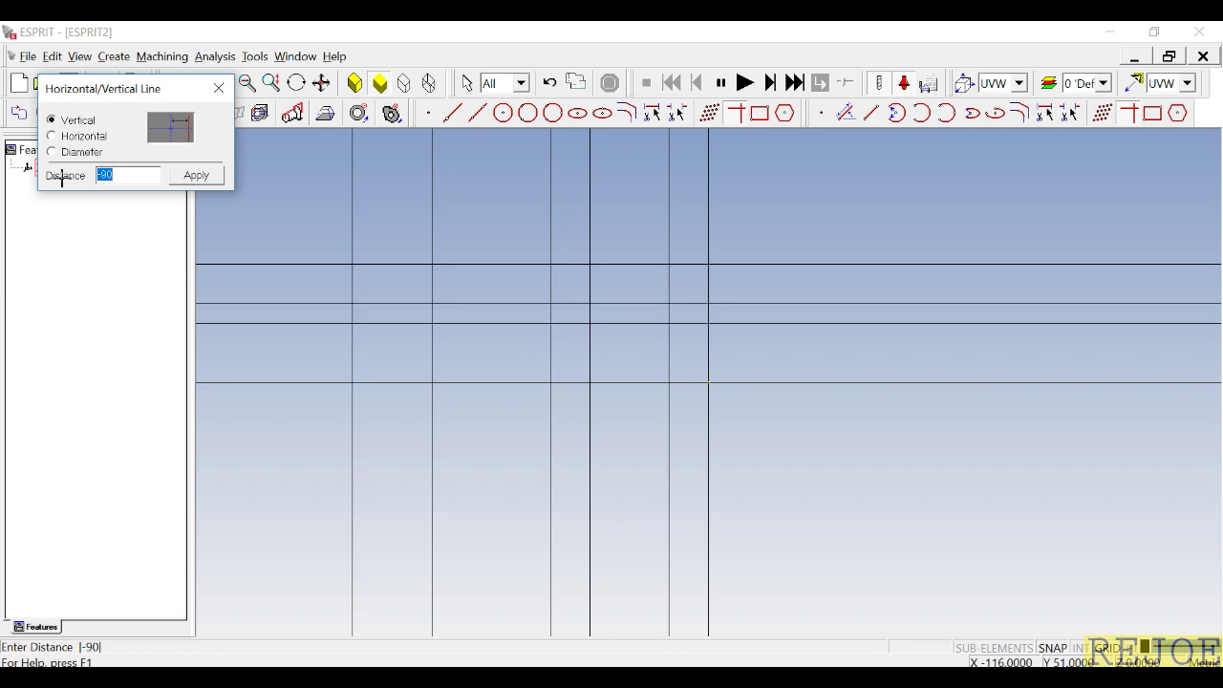
type("-")
key("Return")
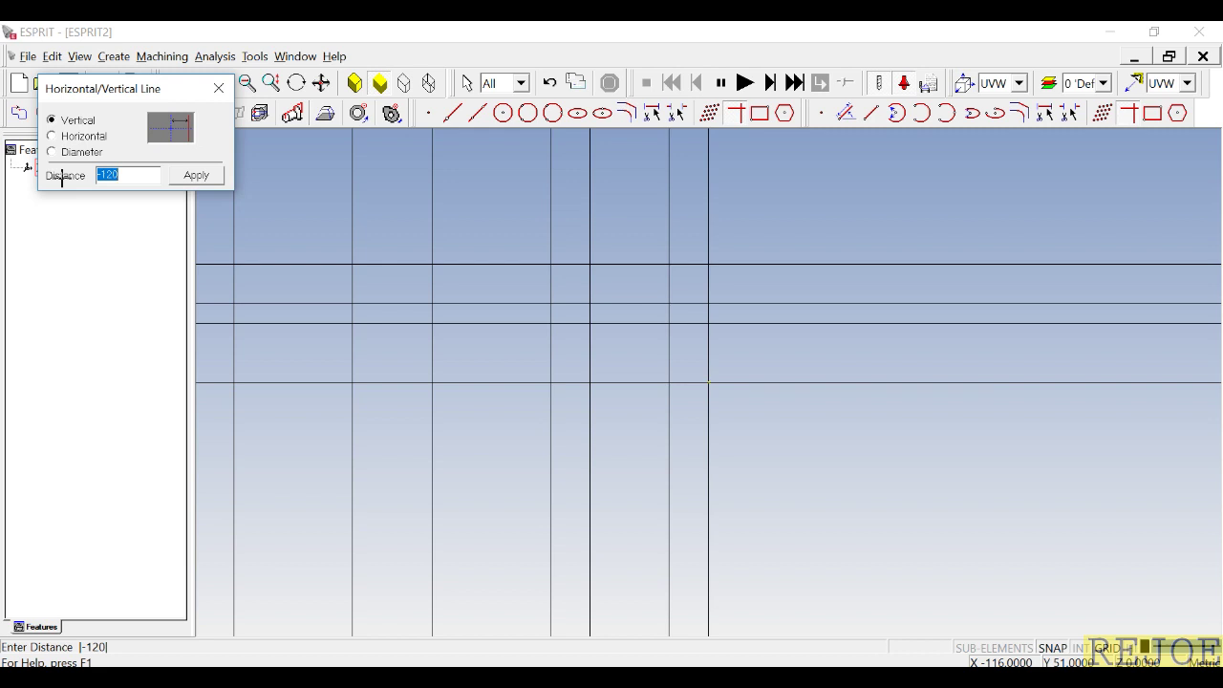
type("-")
key("Return")
- Add the last vertical construction lines at distances -150 and -160 and finish the line command
type("-150")
key("Return")
key("BackSpace")
type("-160")
key("Return")
left_click(219, 88)
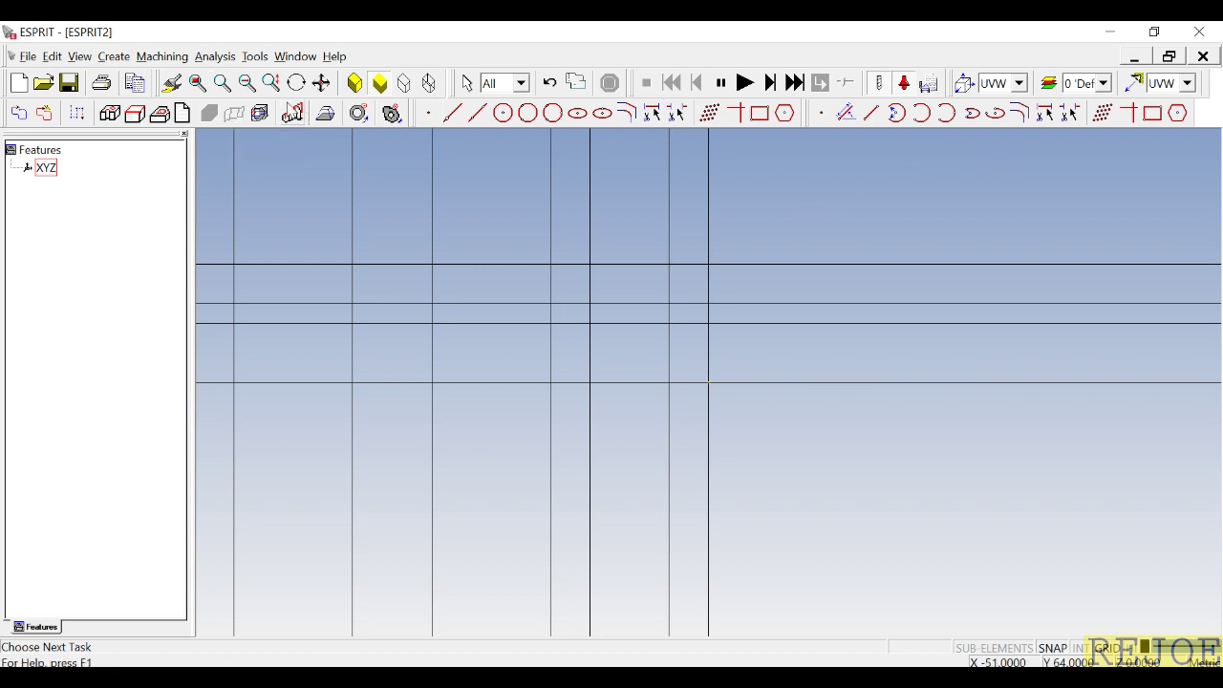
- Trim the ends of the four horizontal lines that extend beyond the vertical line at 0
left_click(198, 84)
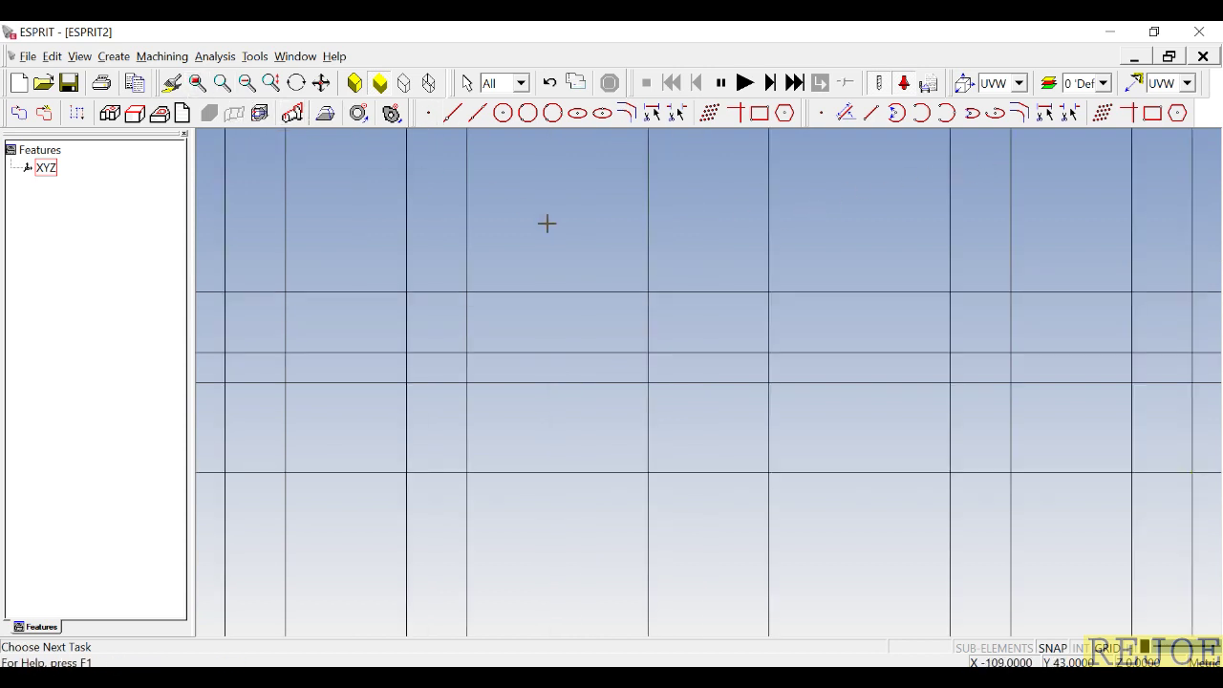
scroll(560, 238, "down", 4)
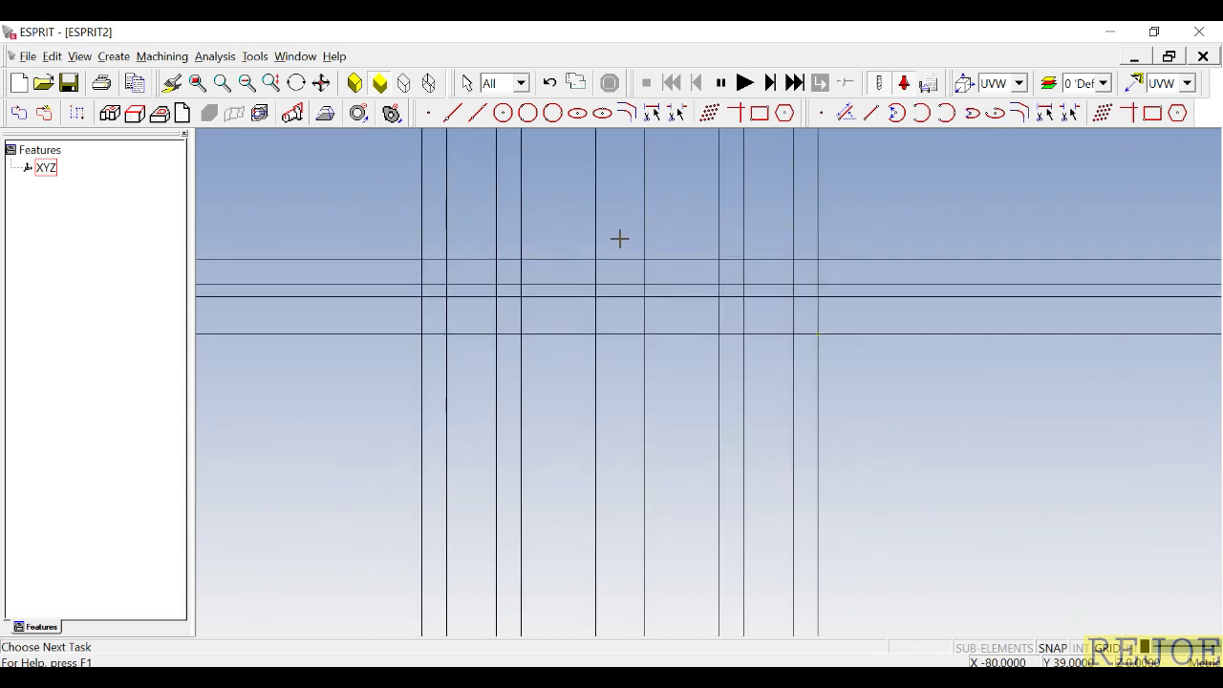
left_click(676, 113)
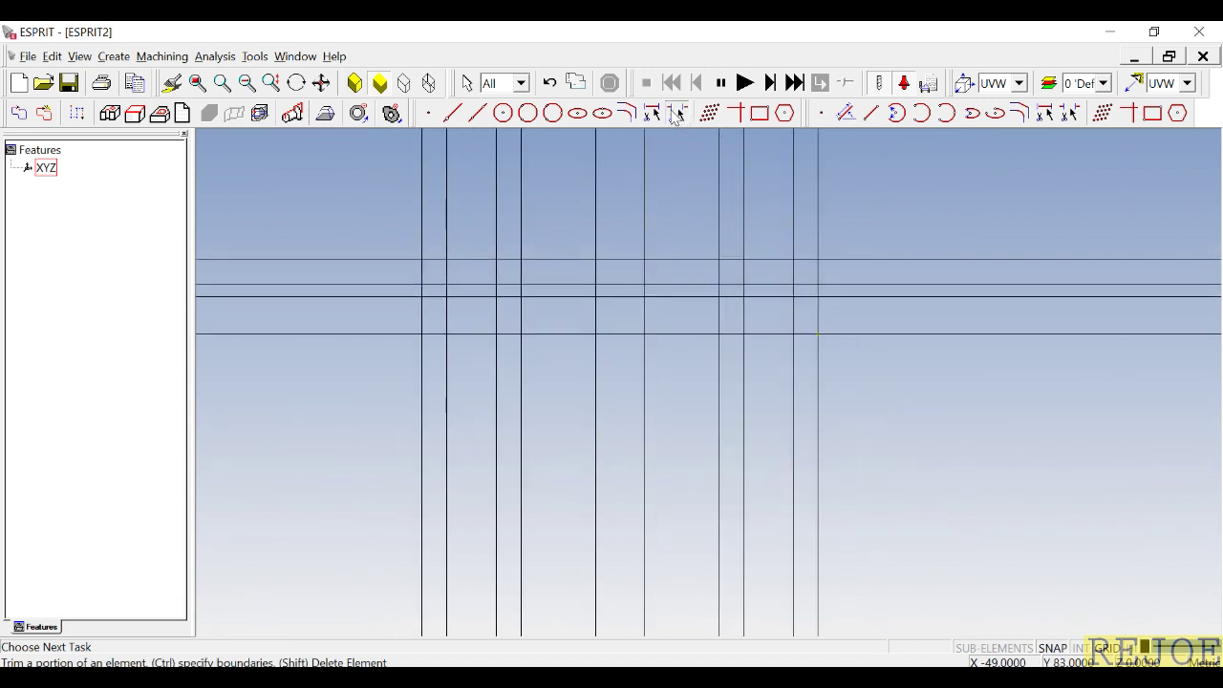
left_click(885, 259)
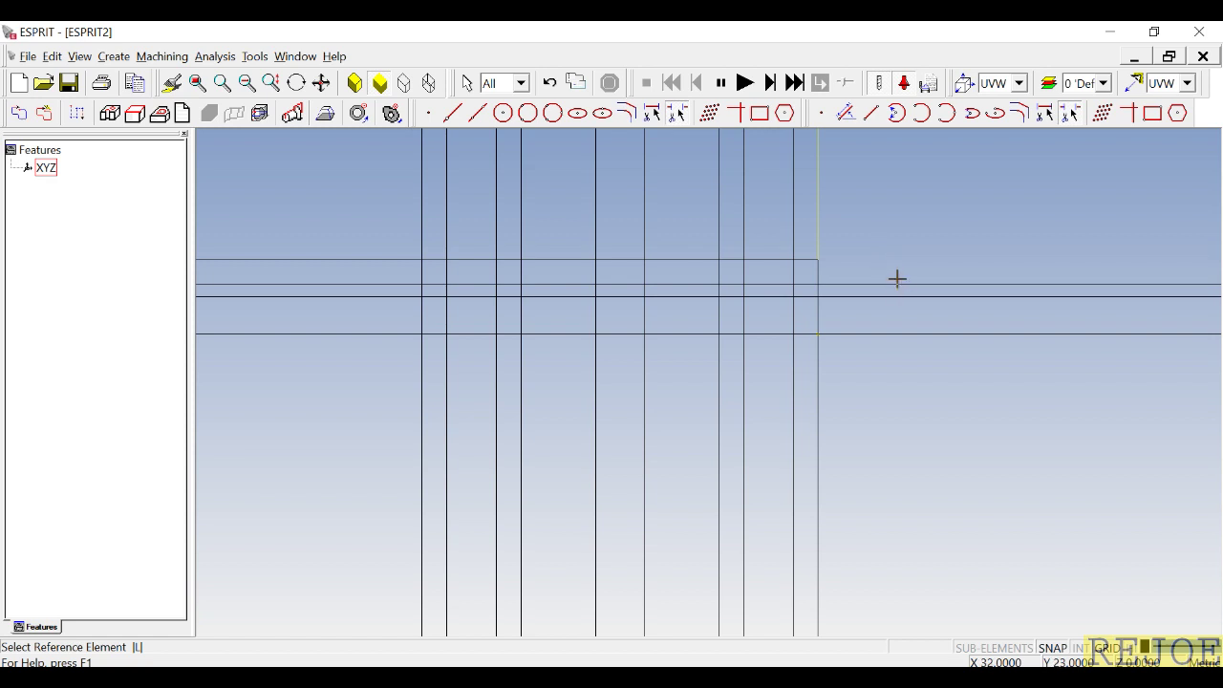
left_click(901, 283)
left_click(908, 296)
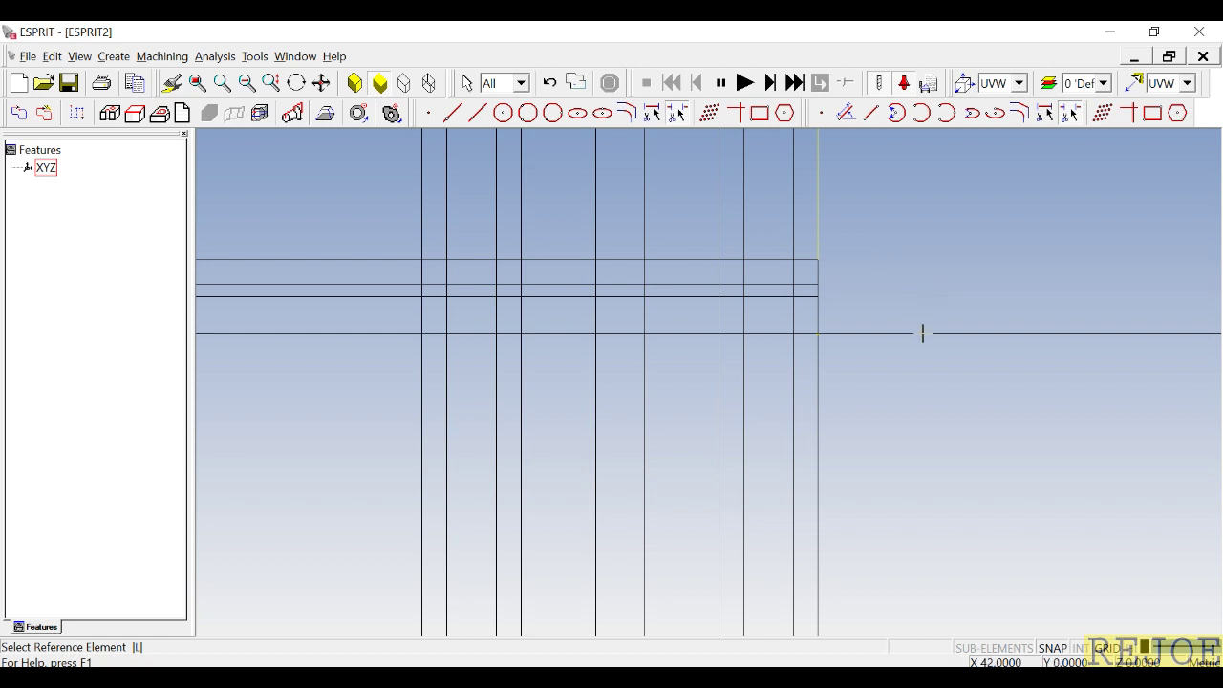
left_click(923, 334)
- Trim all ten vertical lines below the base horizontal line
left_click(817, 387)
left_click(794, 395)
left_click(745, 396)
left_click(720, 399)
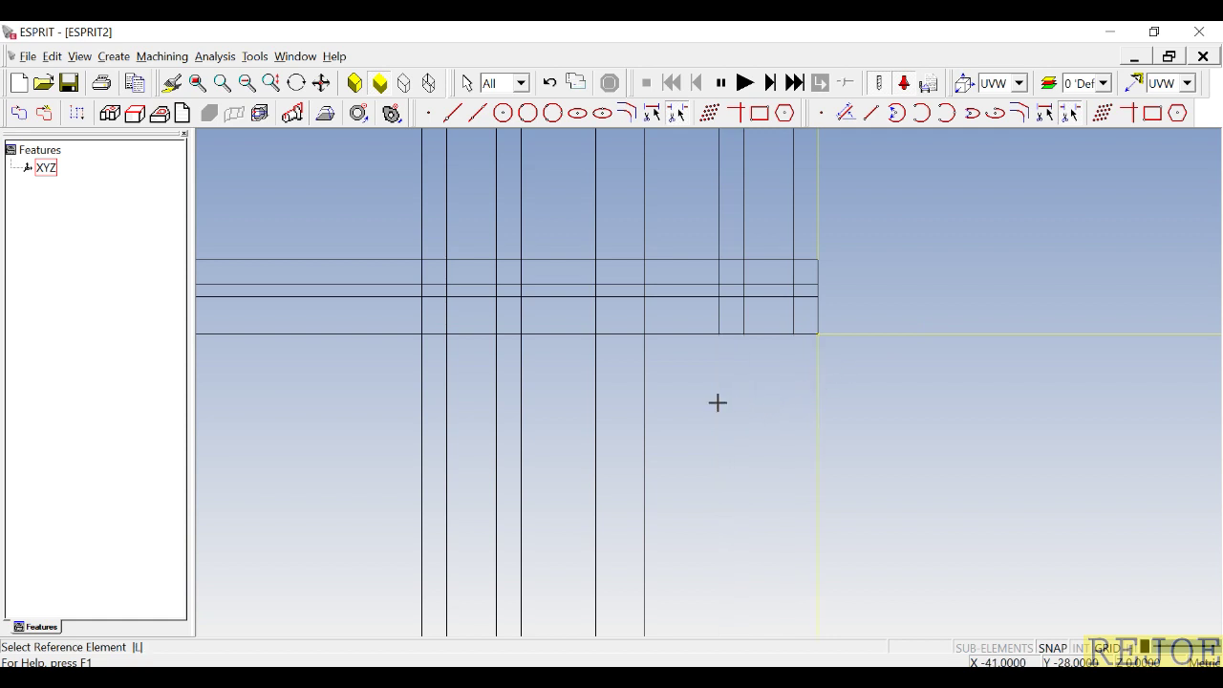
left_click(645, 417)
left_click(596, 424)
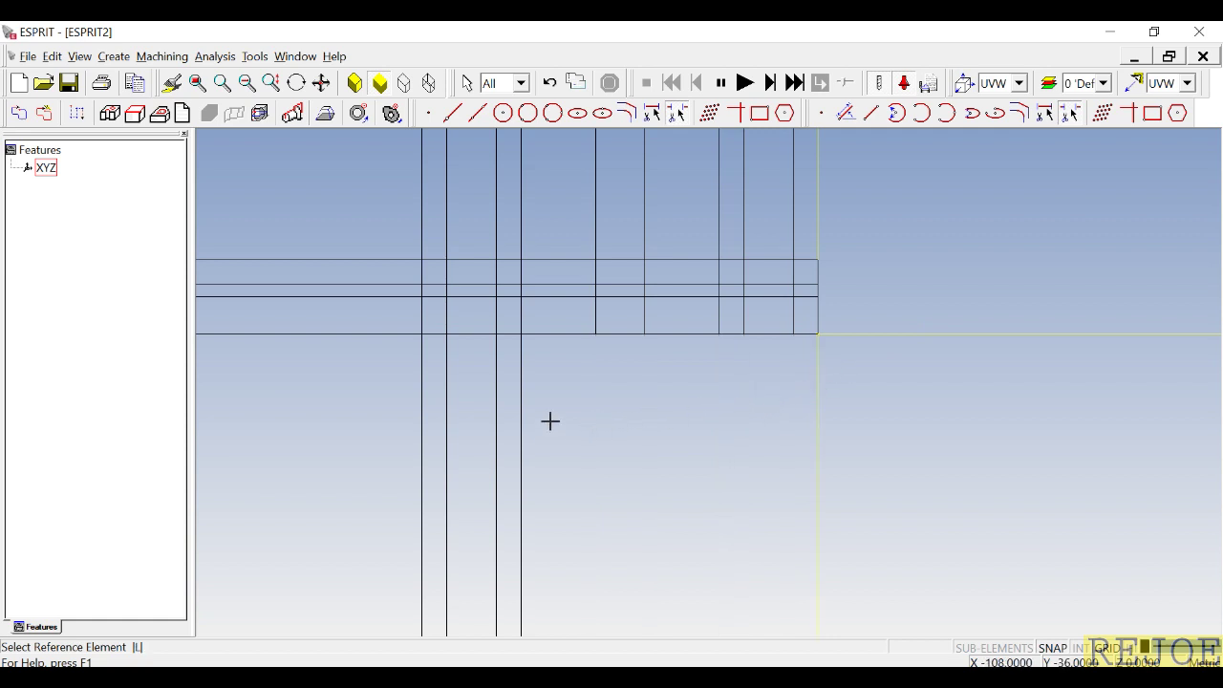
left_click(521, 422)
left_click(496, 429)
left_click(447, 439)
left_click(426, 441)
- Trim the ends of the four horizontal lines that extend beyond the vertical line at -160
left_click(342, 335)
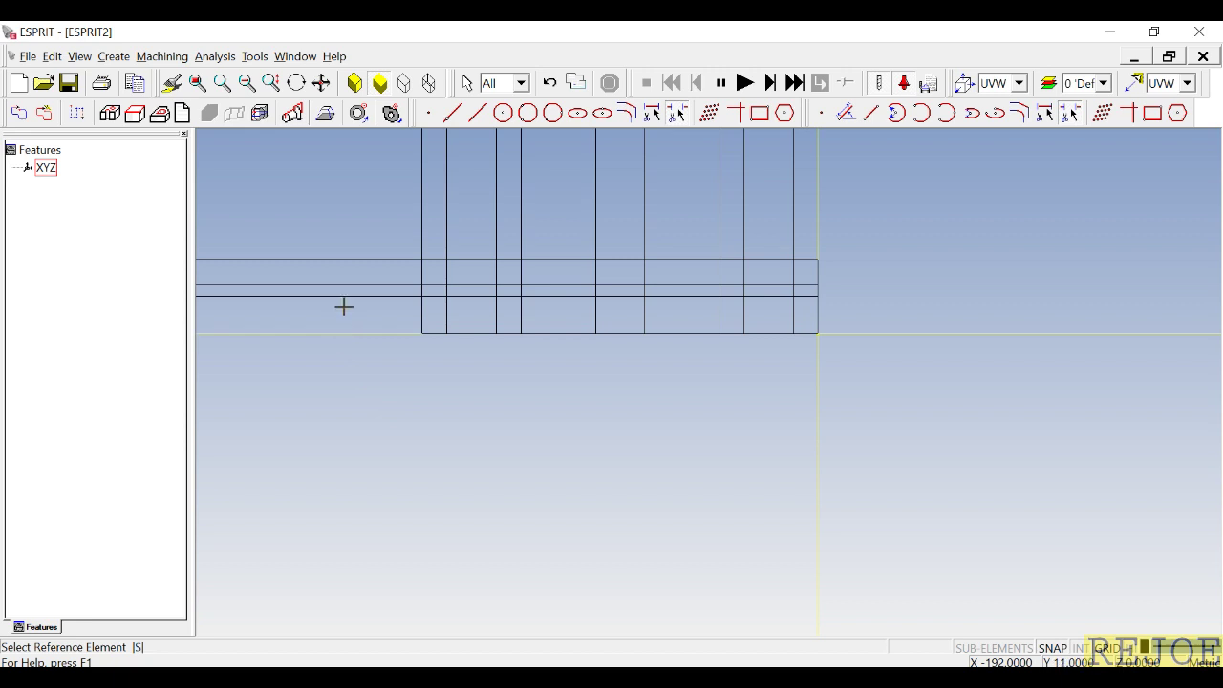
left_click(344, 297)
left_click(345, 284)
left_click(351, 260)
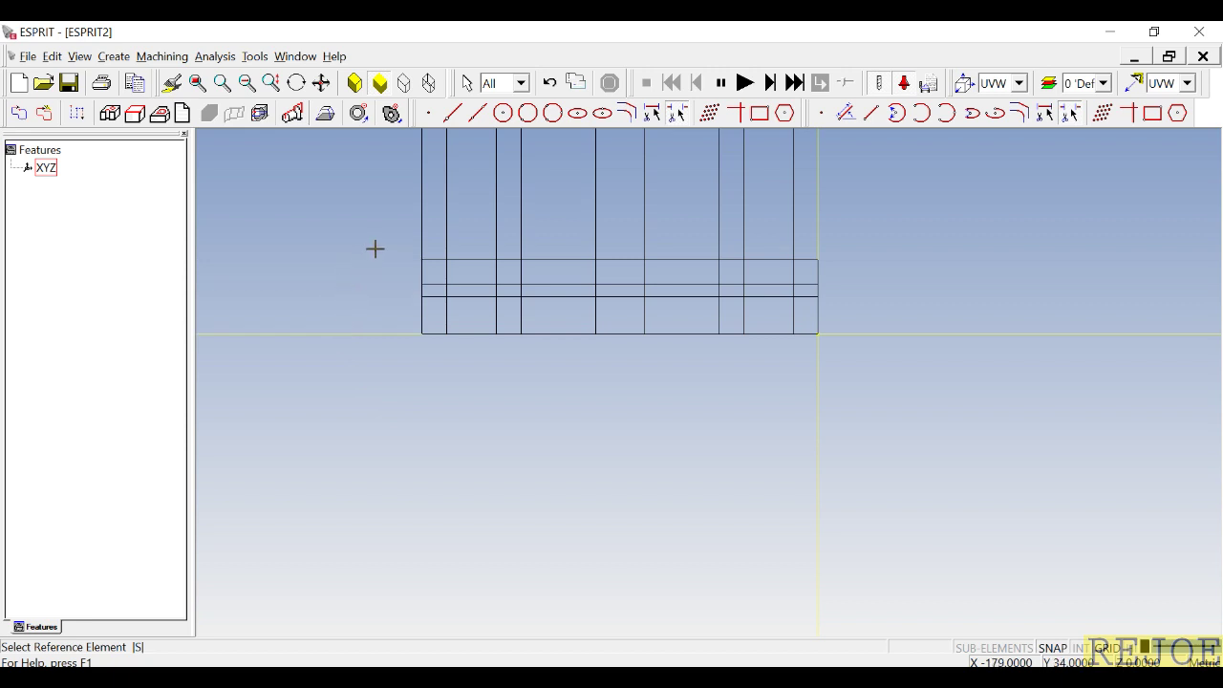
- Trim the vertical lines from -160 to -10 above the horizontal line at 30
left_click(422, 224)
left_click(447, 219)
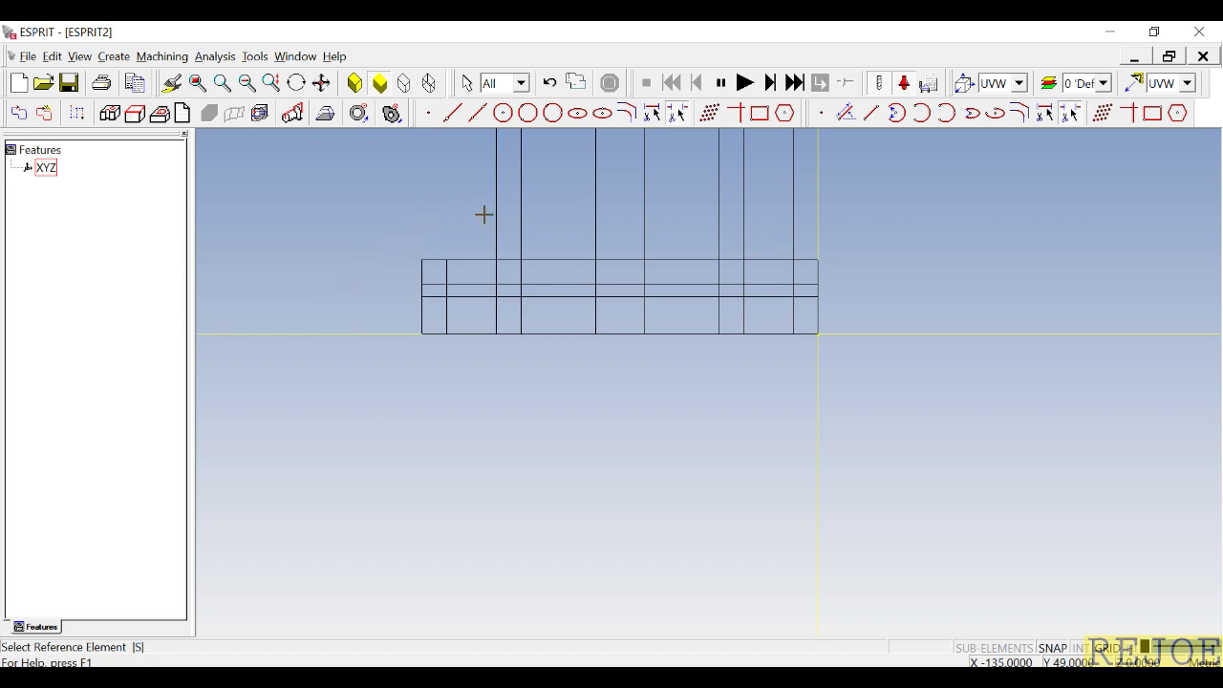
left_click(496, 219)
left_click(521, 220)
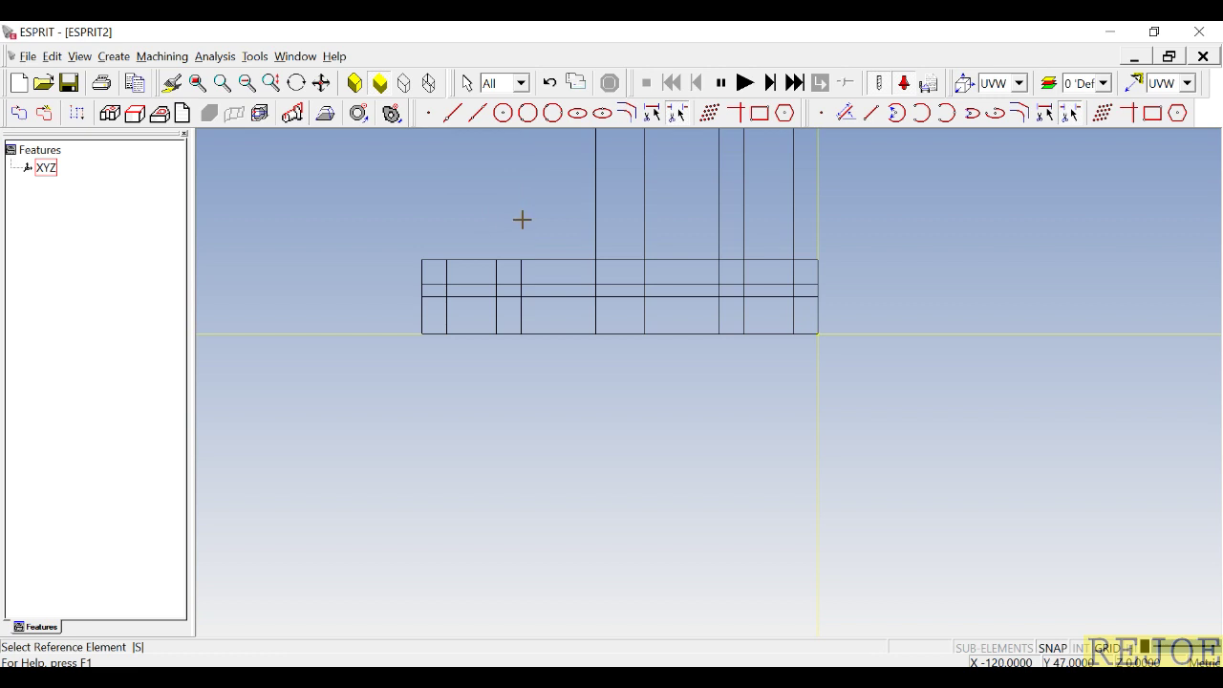
left_click(595, 227)
left_click(645, 227)
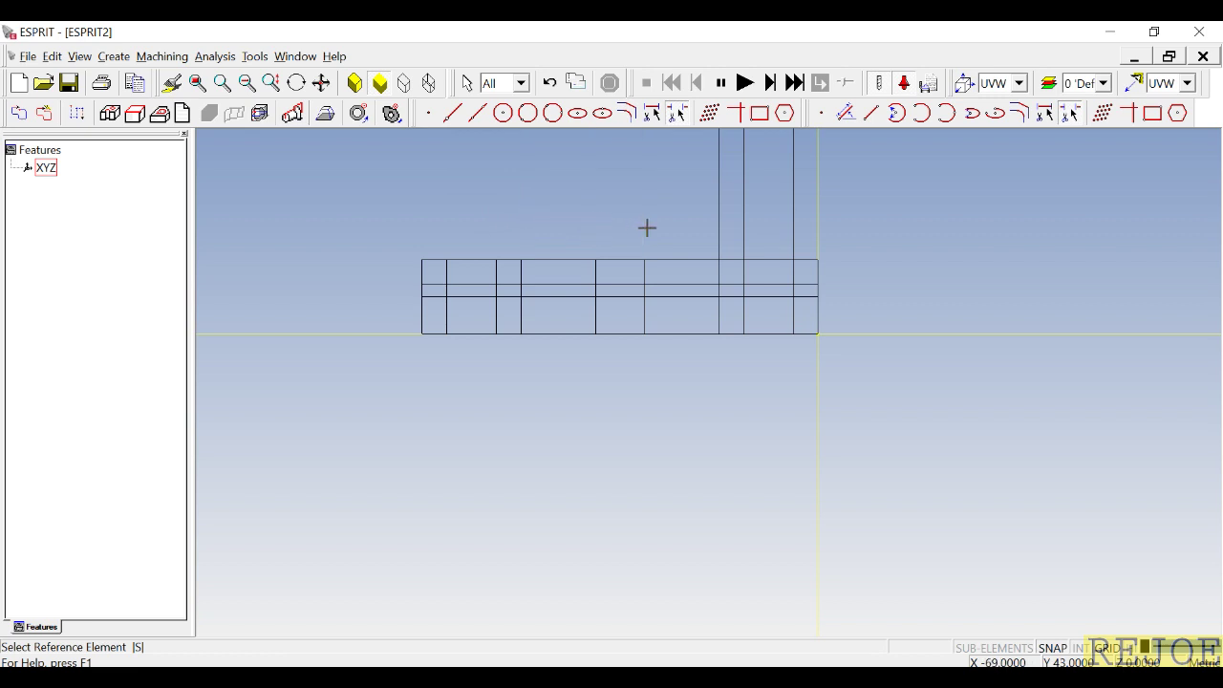
left_click(718, 217)
left_click(743, 222)
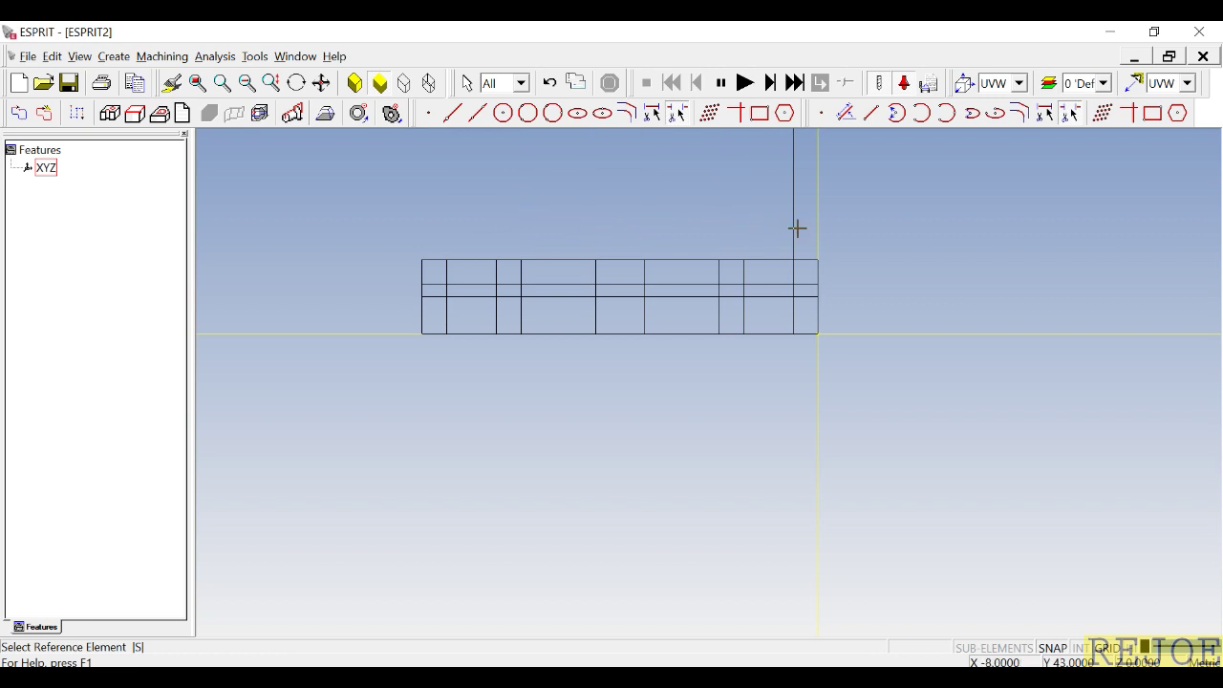
left_click(795, 227)
- Create a circle of radius 10 on the horizontal line at 30, between the vertical lines at -150 and -130
left_click(529, 115)
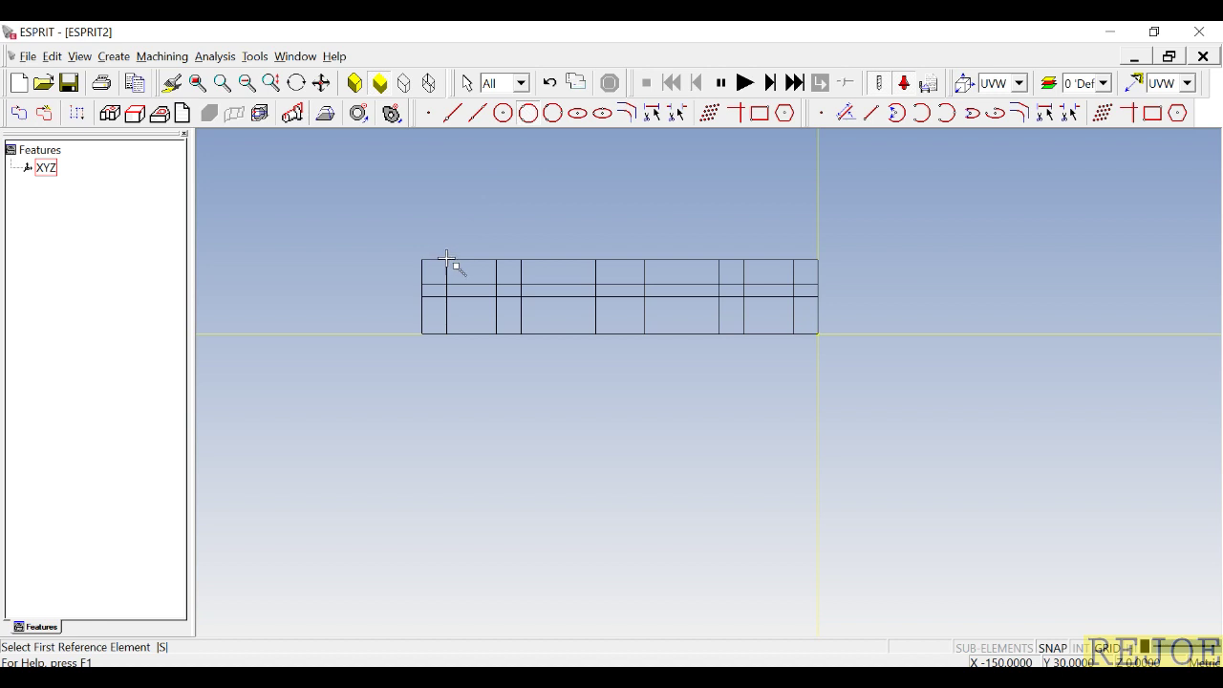
left_click(456, 261)
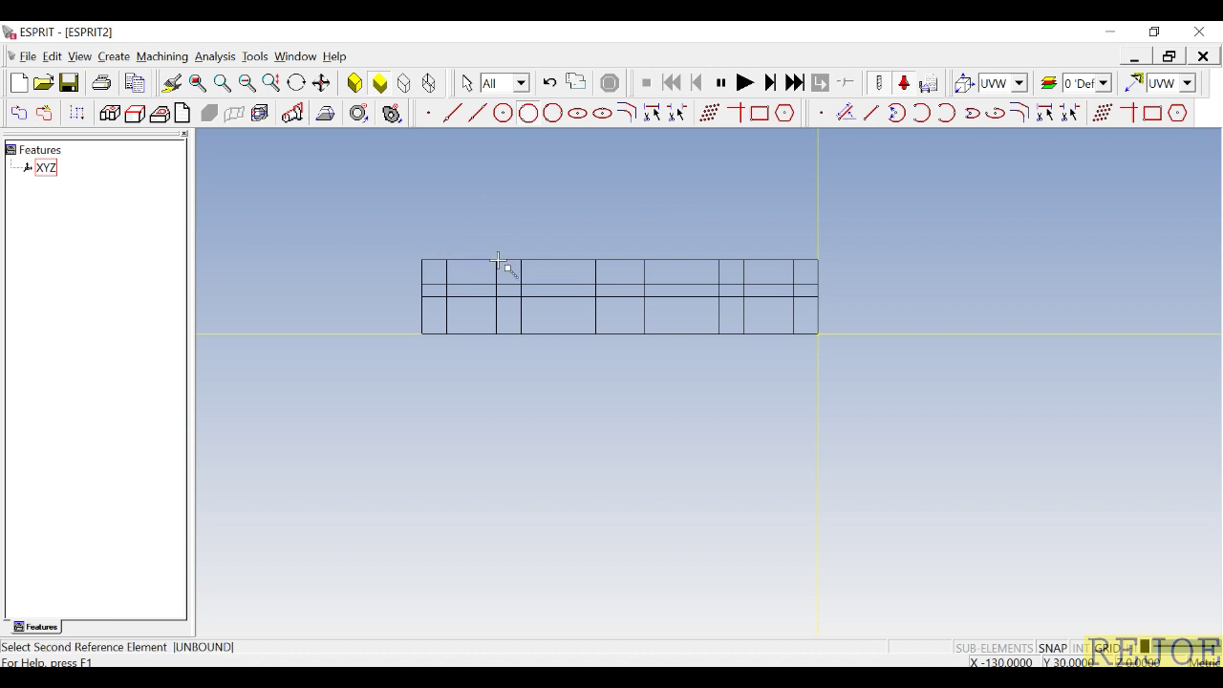
left_click(498, 261)
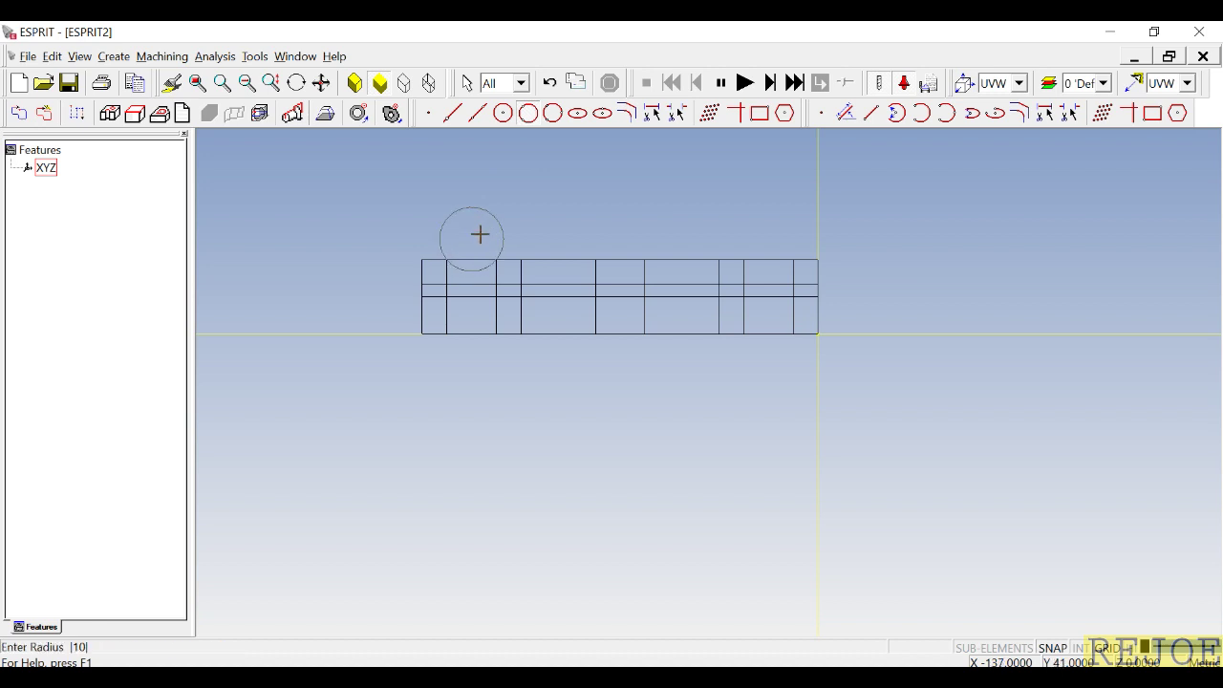
type("10")
key("Return")
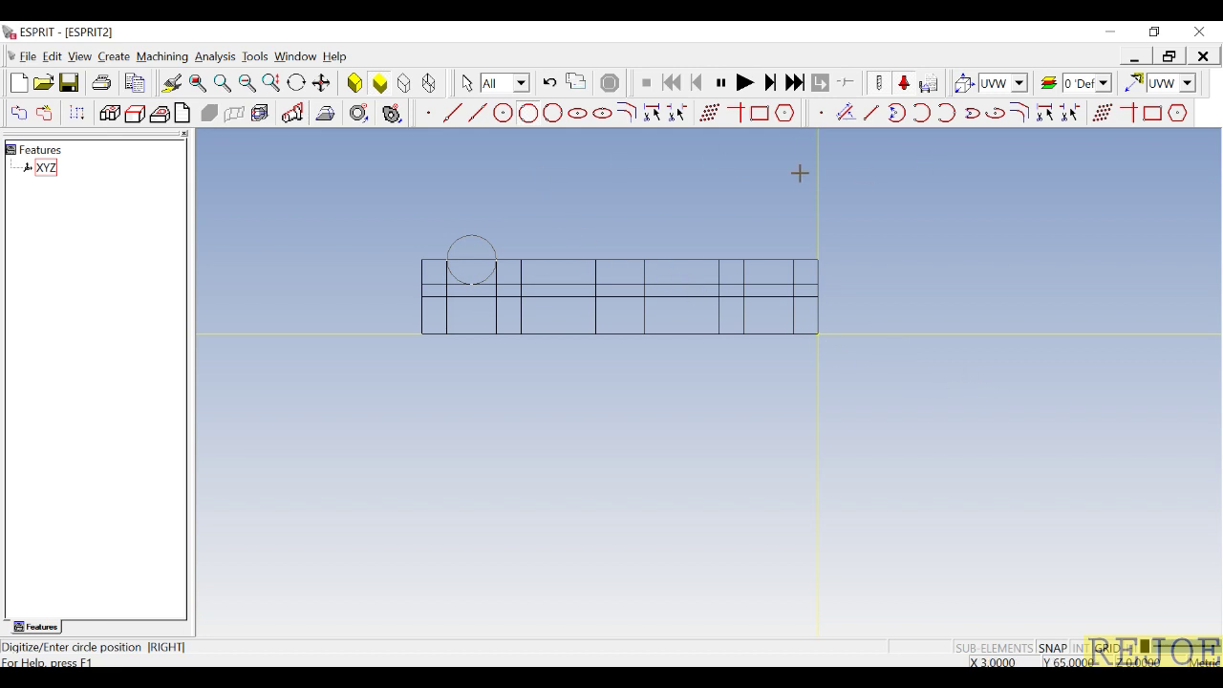
left_click(201, 83)
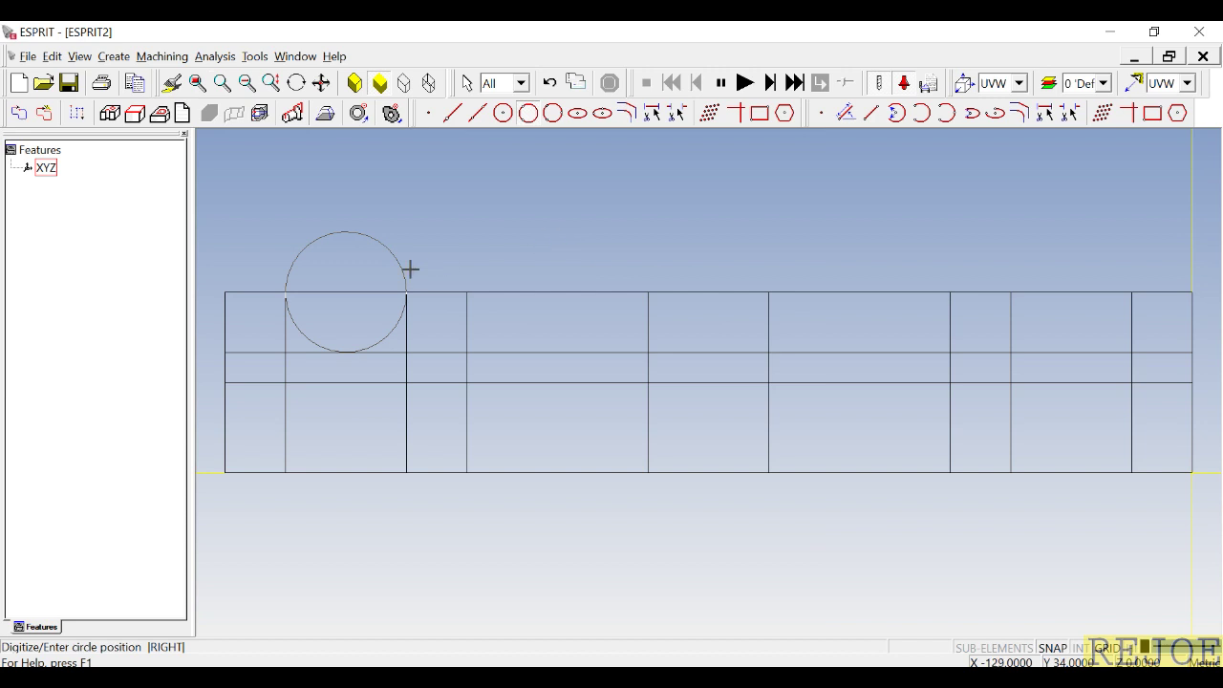
left_click(369, 279)
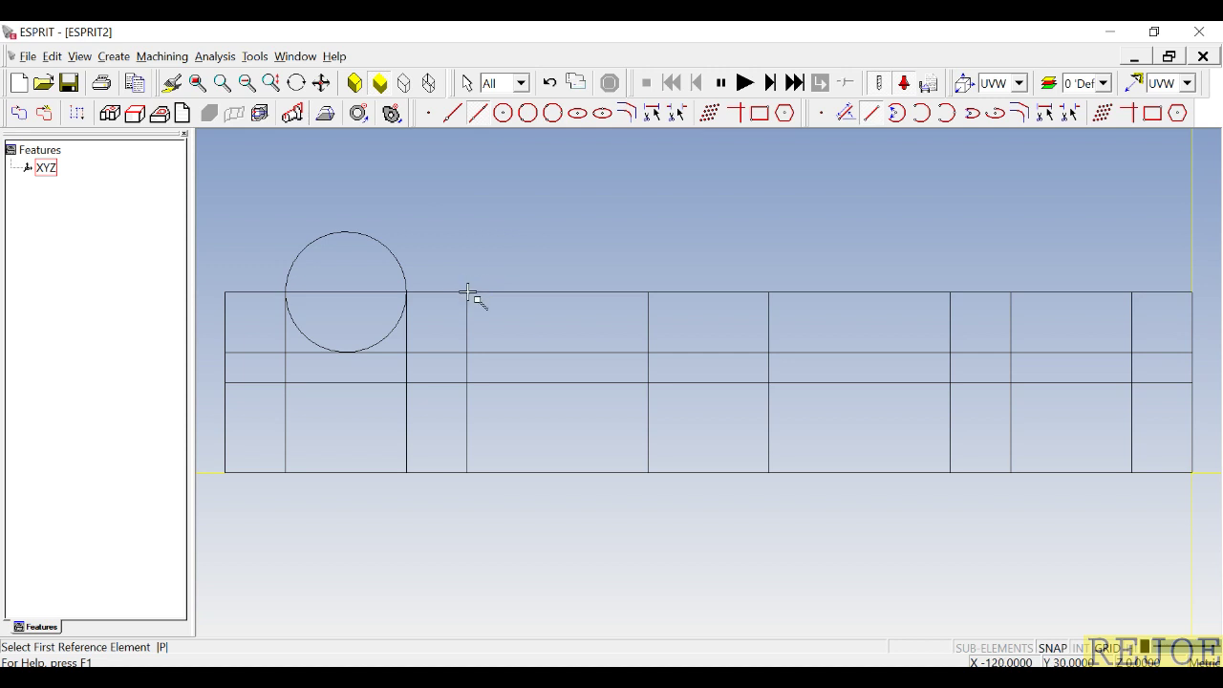
- Draw two sloped segments, from X-120 Y30 to X-90 Y15 and from X-70 Y15 to X-40 Y30
left_click(467, 292)
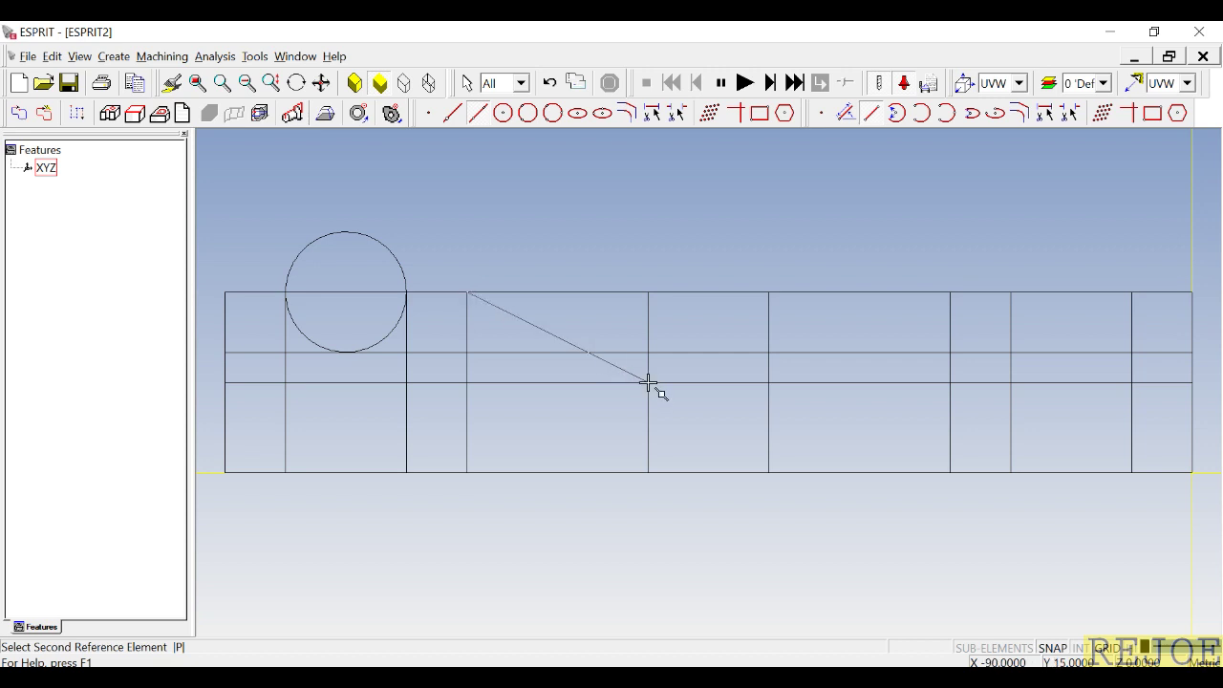
left_click(648, 383)
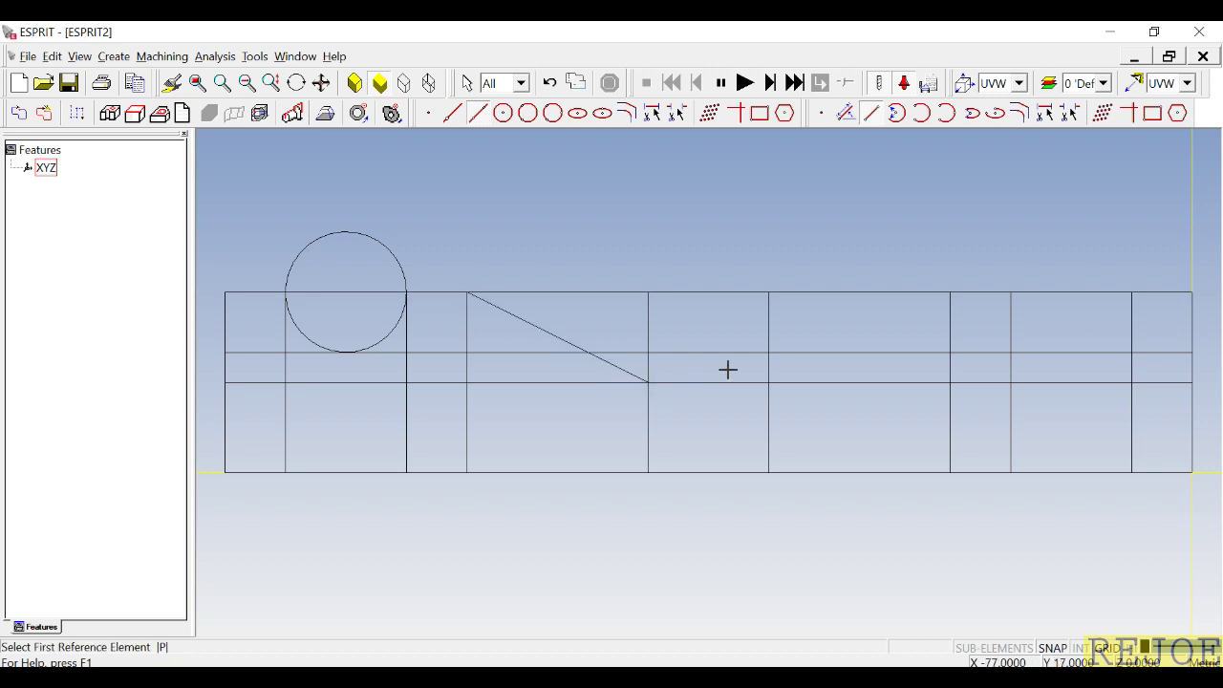
left_click(768, 382)
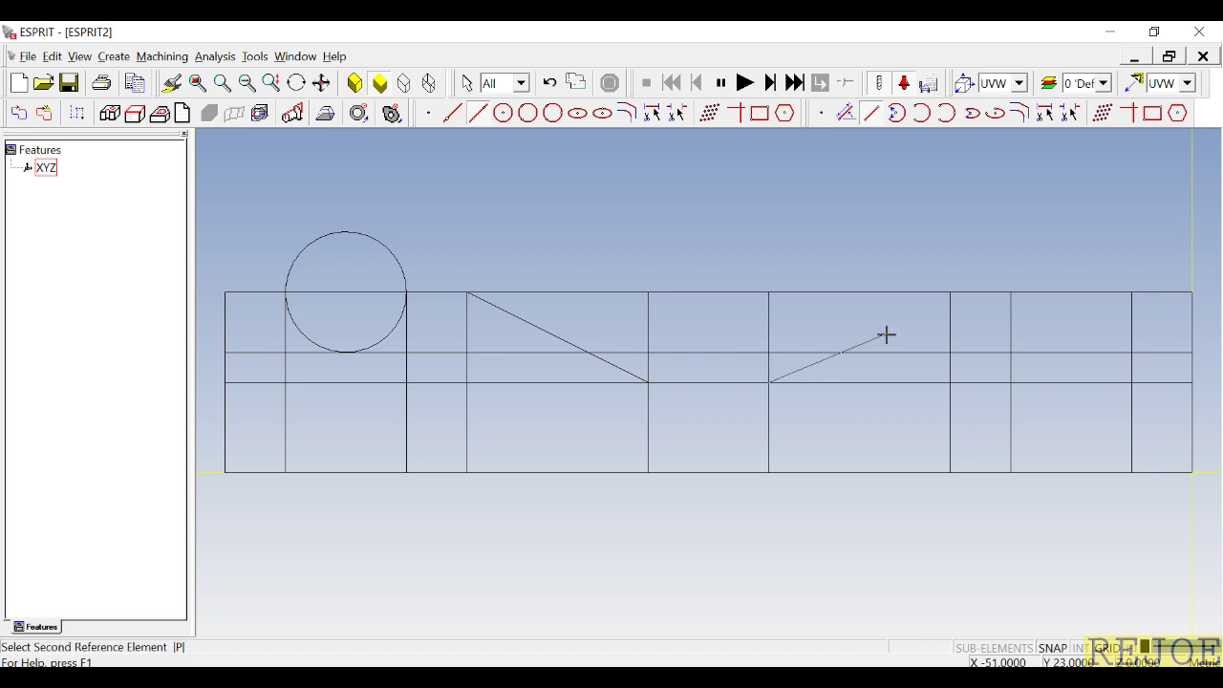
left_click(950, 292)
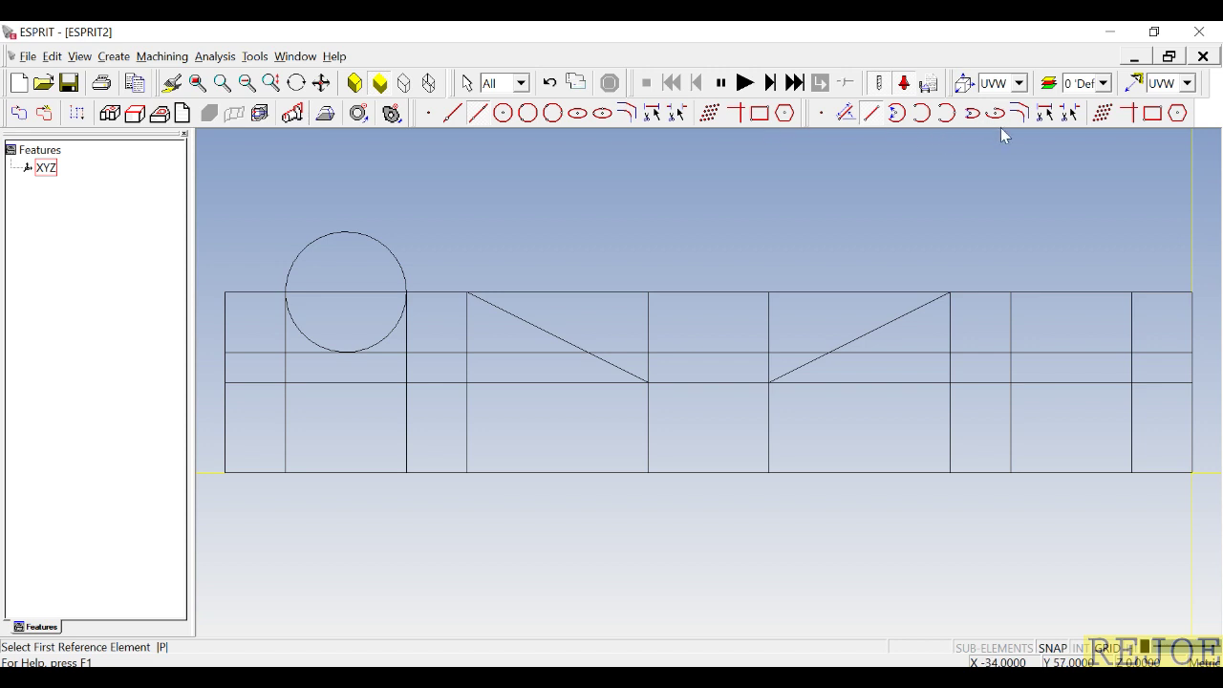
- Trim the horizontal lines around the groove between X-30 and X-10, leaving only the Y20 line as its floor
left_click(1073, 119)
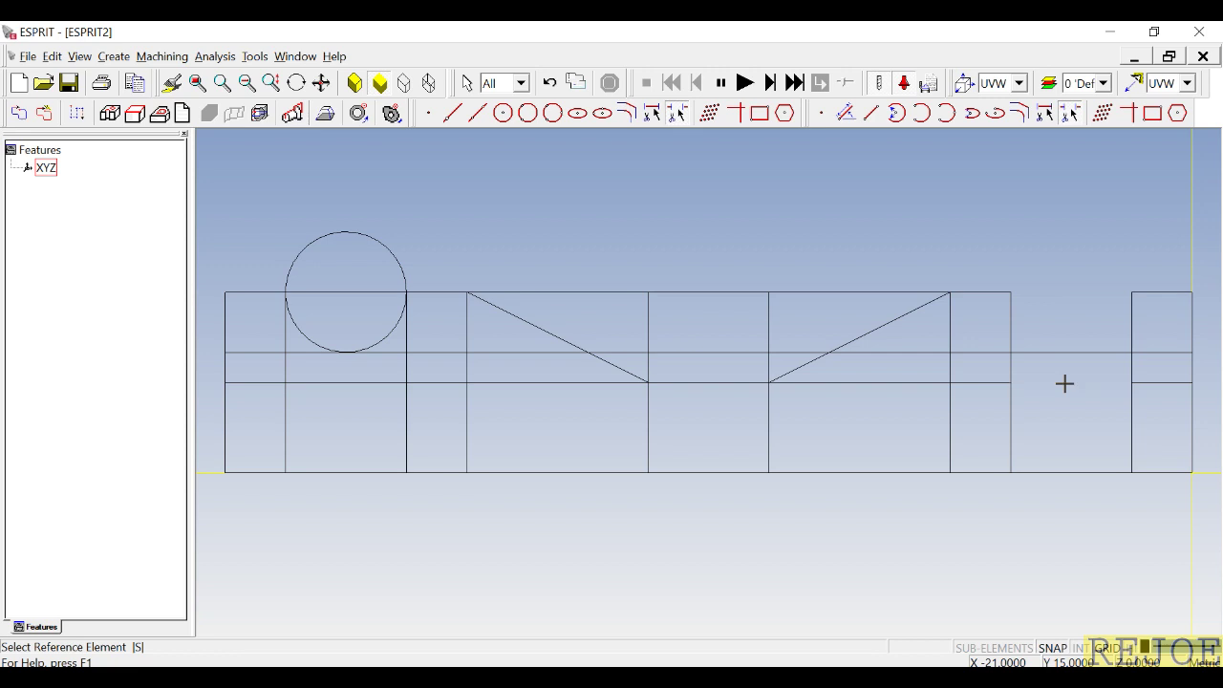
left_click(1175, 382)
left_click(988, 353)
left_click(1169, 353)
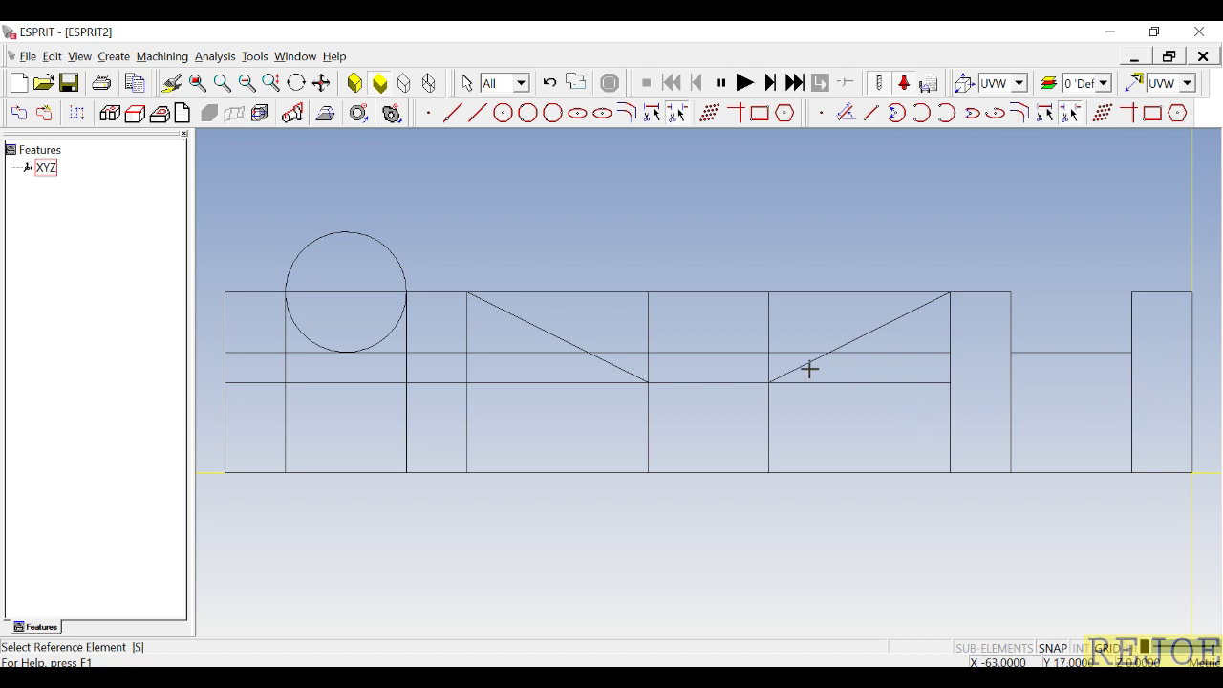
- Trim the horizontal and vertical lines lying above the two sloped segments and the Y15 line between X-90 and X-70
left_click(639, 352)
left_click(614, 292)
left_click(648, 315)
left_click(685, 349)
left_click(770, 325)
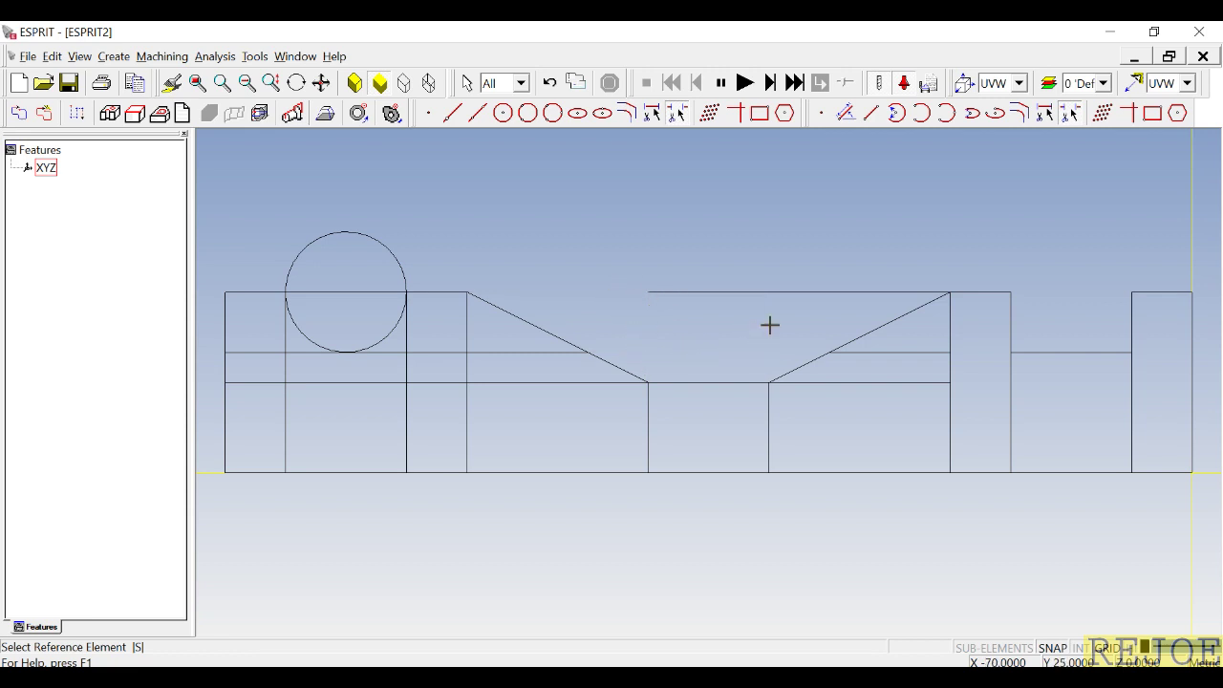
left_click(797, 292)
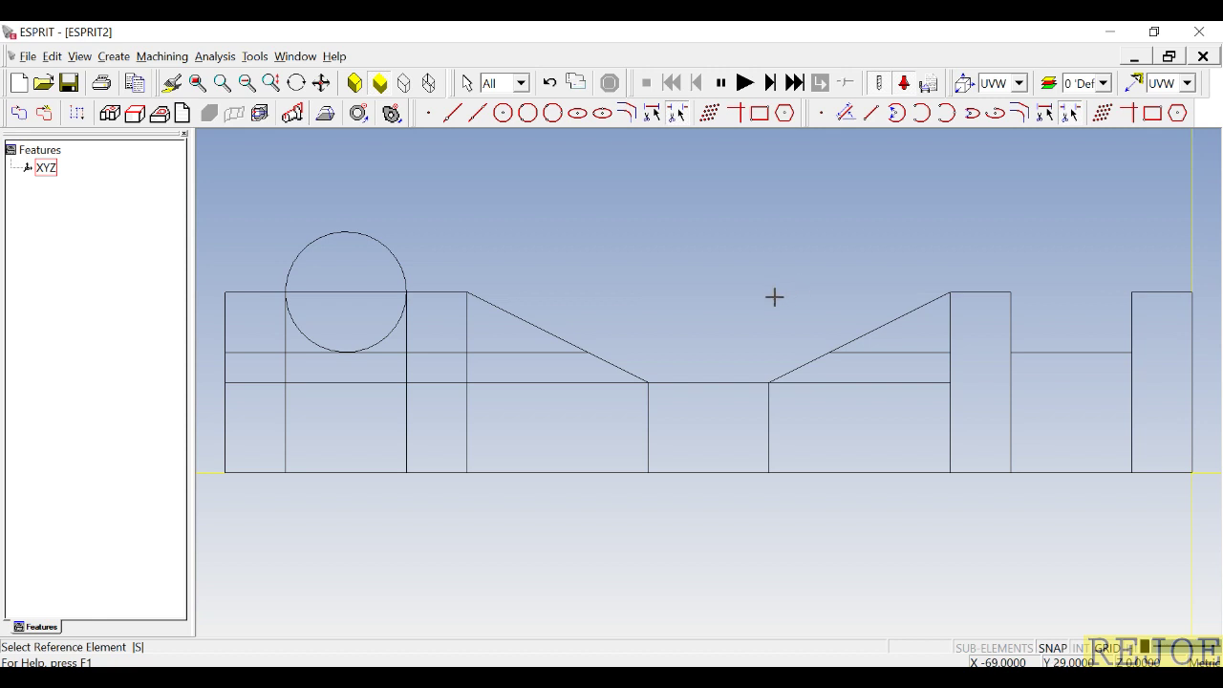
- Trim the Y20 and Y15 lines beneath both sloped segments and the vertical lines at -70 and -90
left_click(893, 353)
left_click(890, 383)
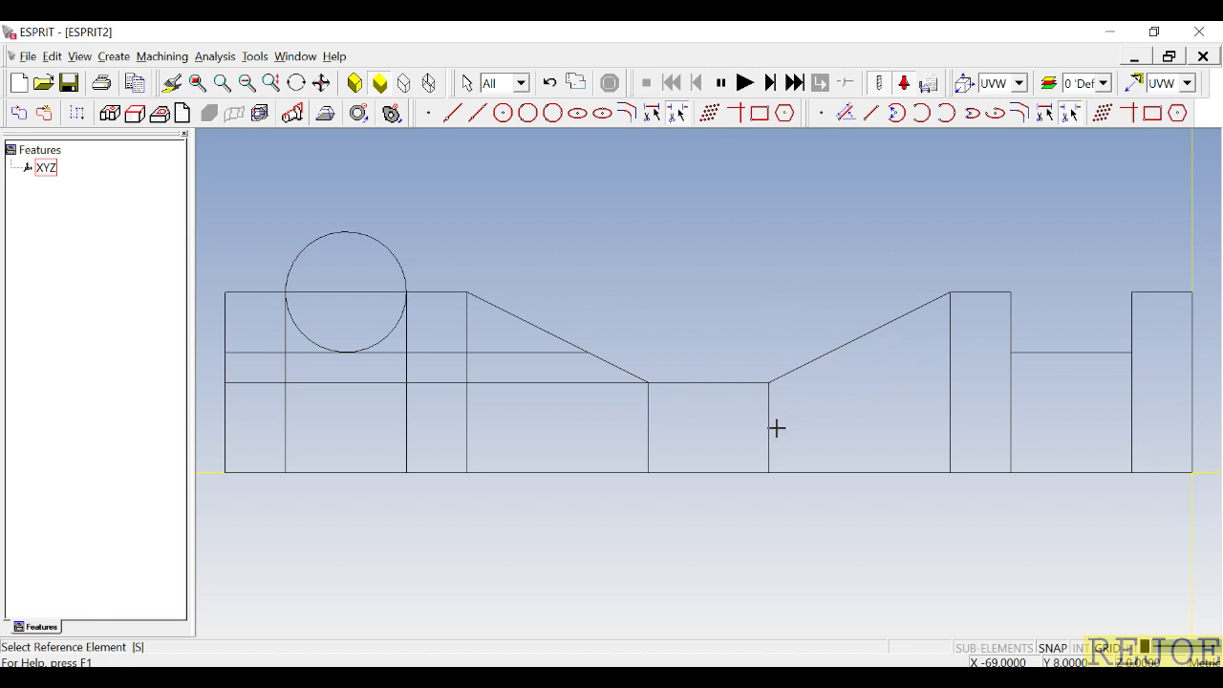
left_click(769, 429)
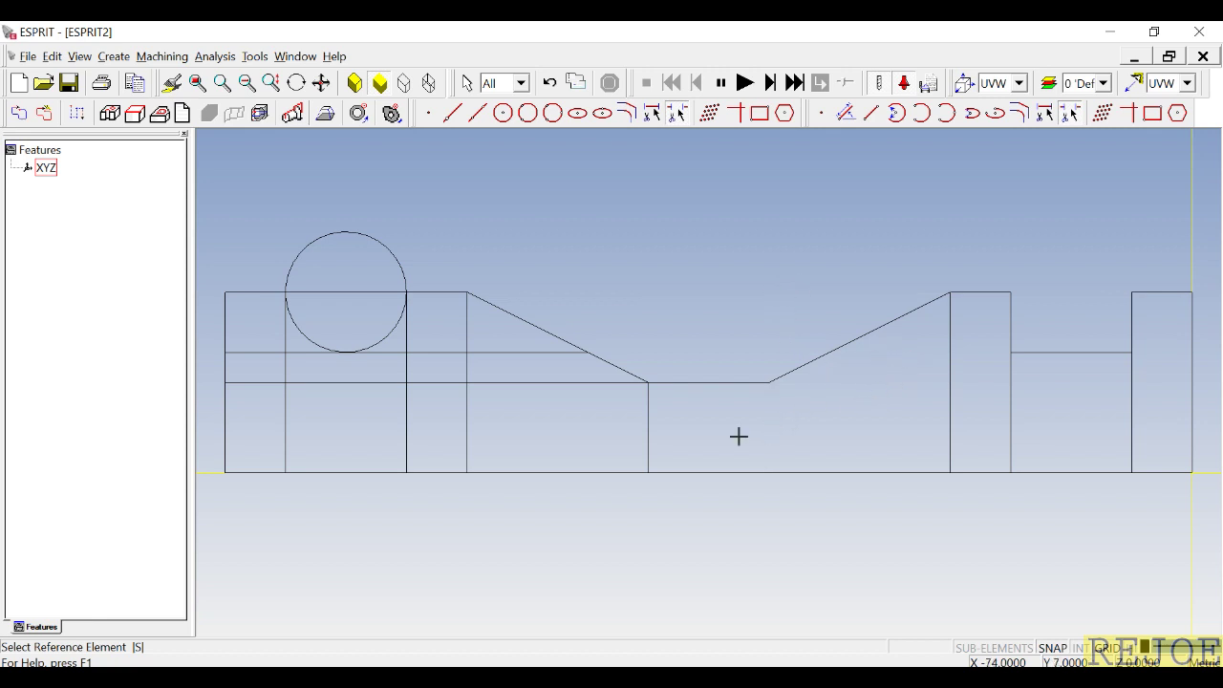
left_click(647, 421)
left_click(568, 383)
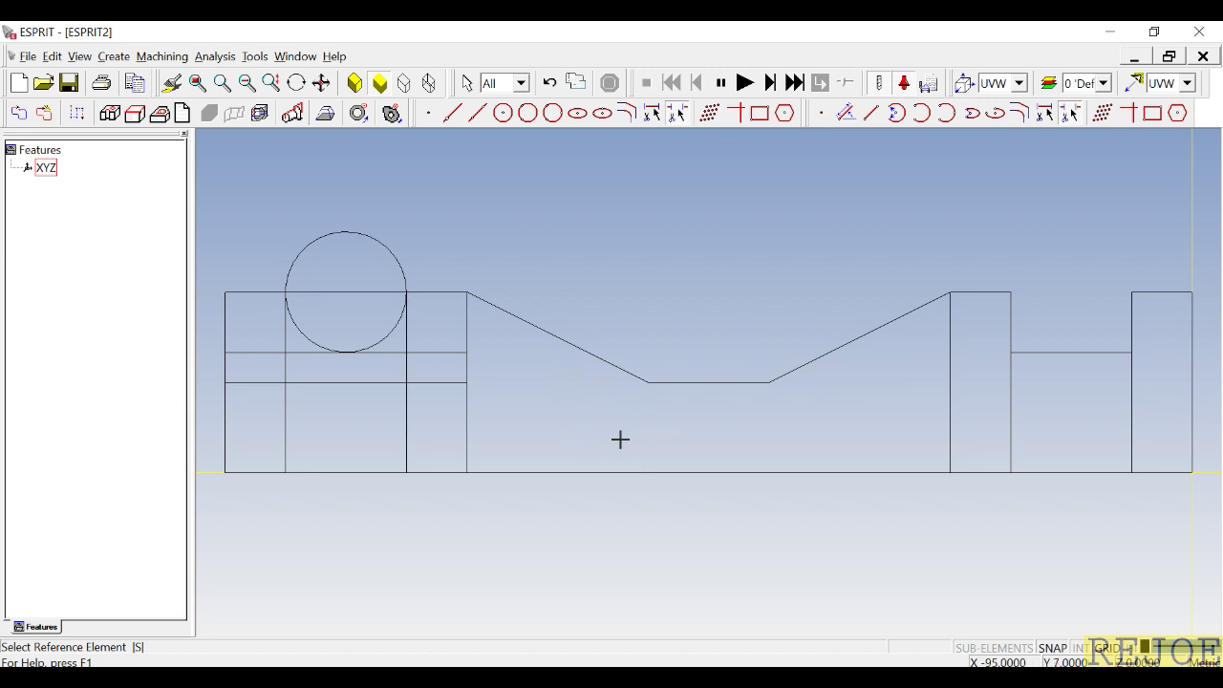
- Trim the vertical lines at -40, -30, -10 and -120 below the profile, plus the Y15 and Y20 lines between -130 and -120
left_click(951, 427)
left_click(1011, 430)
left_click(1132, 418)
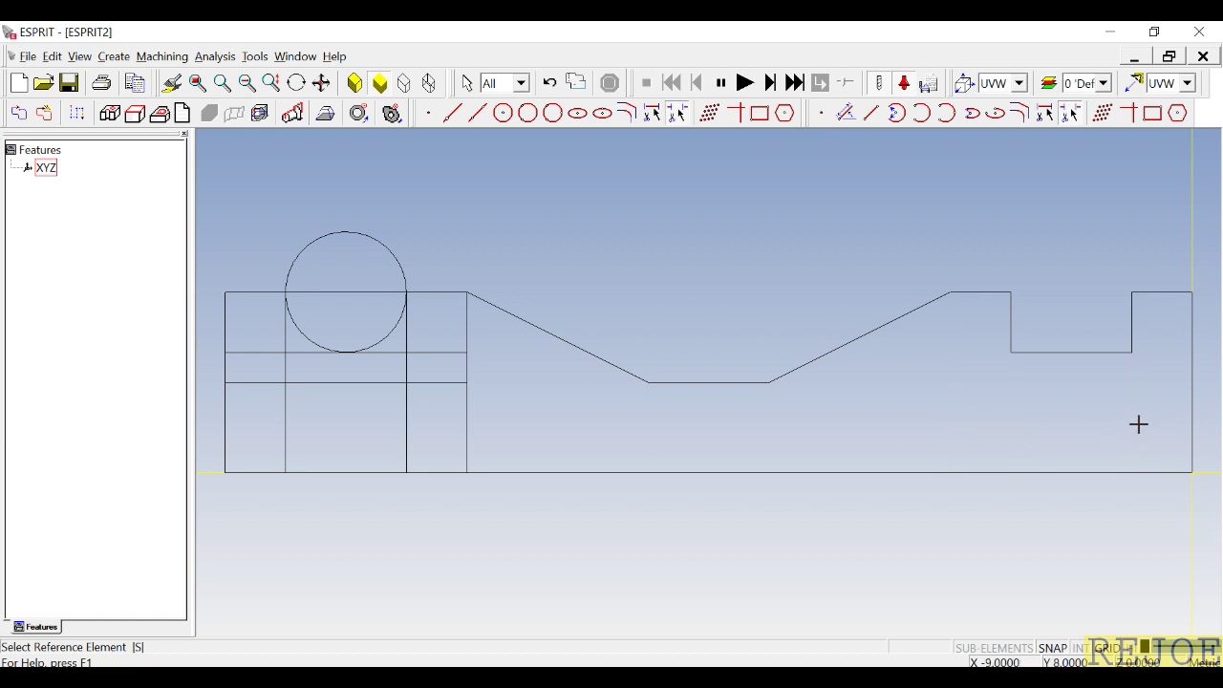
left_click(469, 429)
left_click(443, 383)
left_click(442, 355)
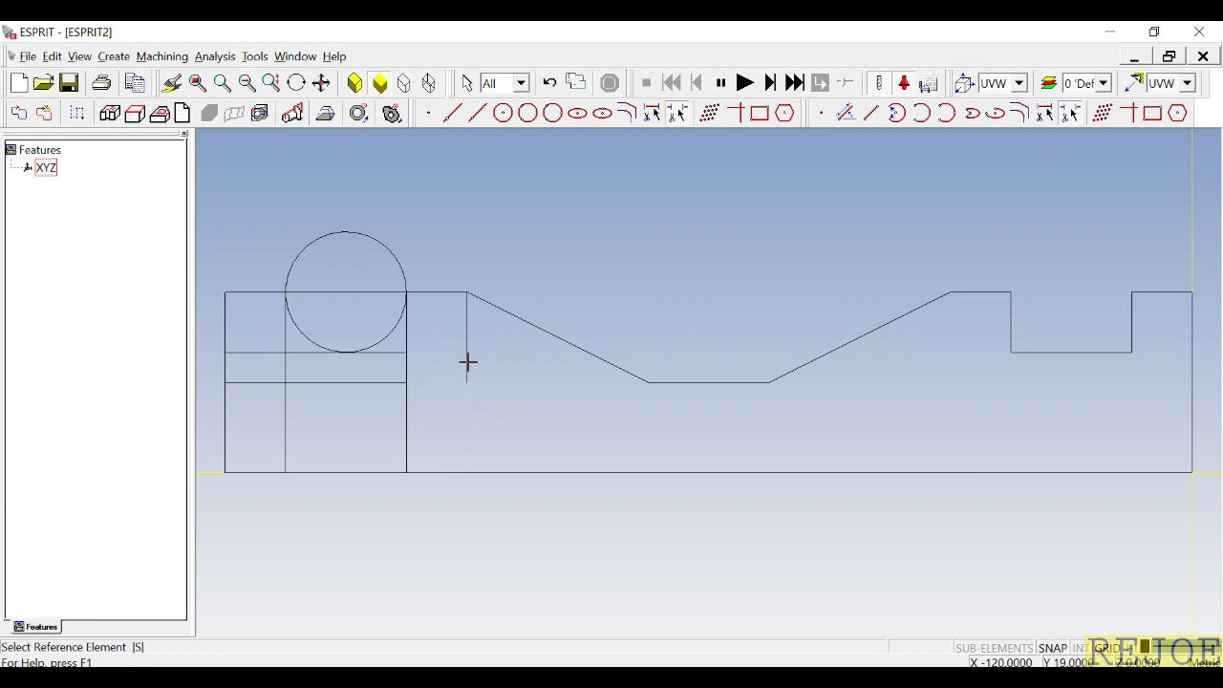
- Trim the circle's upper half and the Y30 line across it, plus the excess lines beneath the arc and at X-130
left_click(399, 271)
left_click(376, 291)
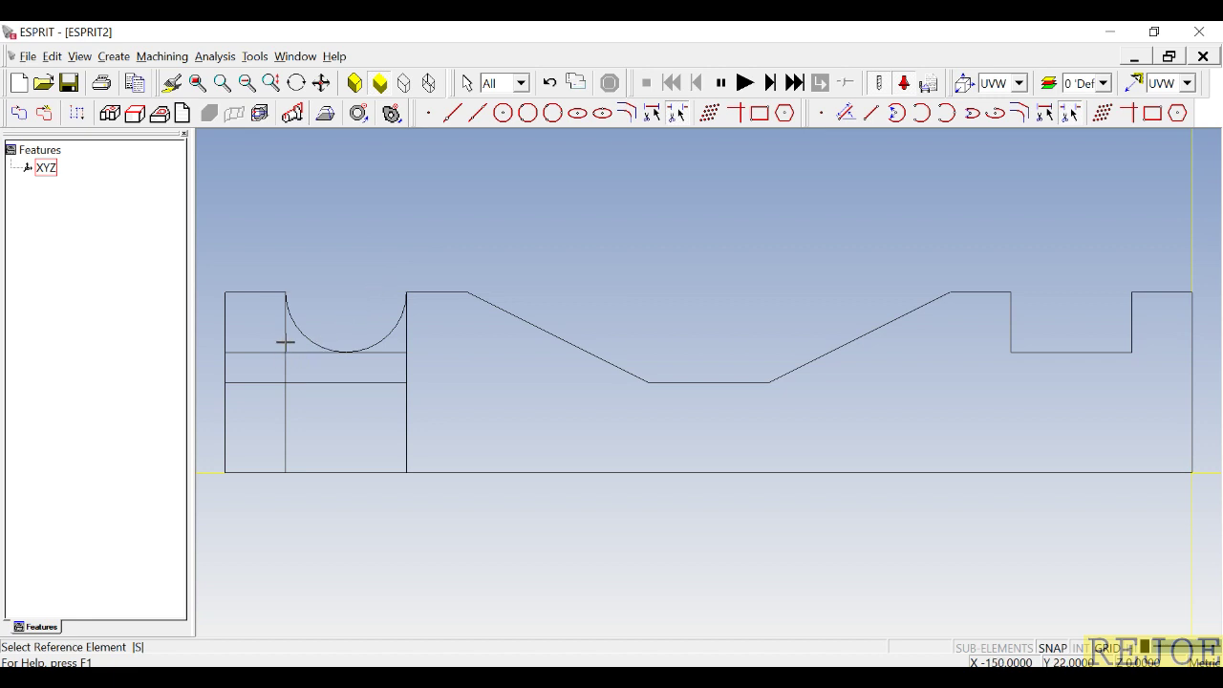
left_click(379, 354)
left_click(406, 362)
left_click(395, 383)
left_click(406, 395)
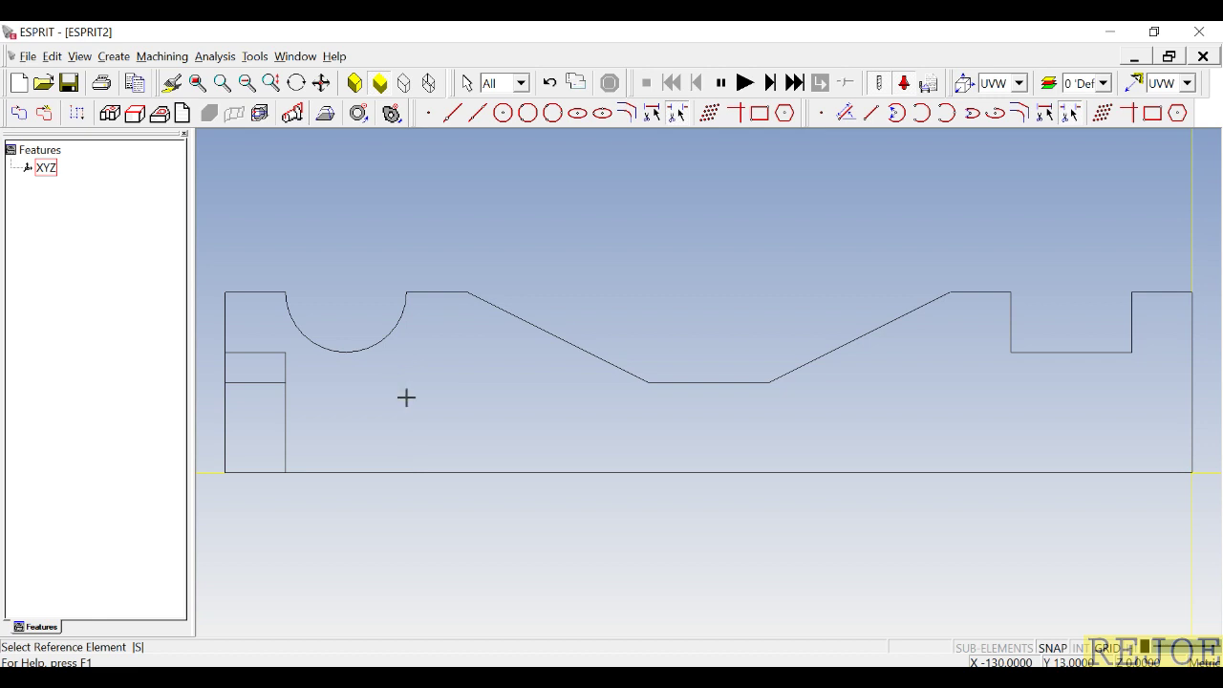
- Trim the remaining inner lines between X-160 and X-150, the end verticals at -160 and 0, and the Y0 baseline
left_click(284, 426)
left_click(265, 383)
left_click(270, 354)
left_click(284, 368)
left_click(225, 388)
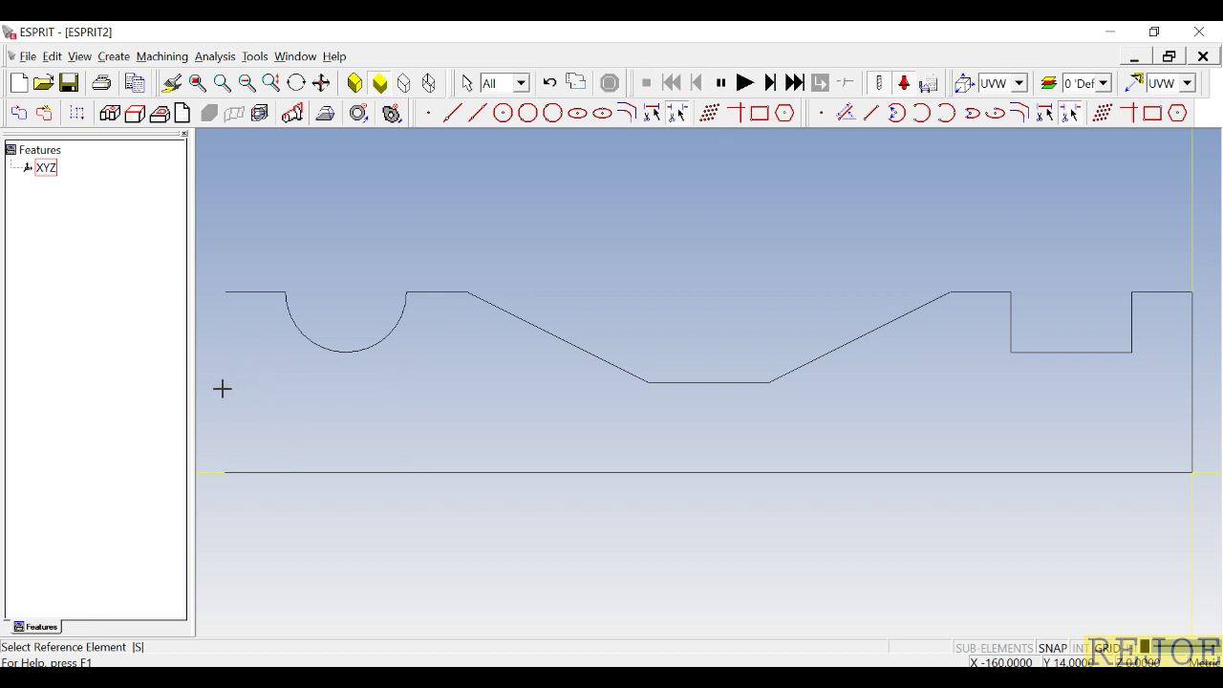
left_click(335, 472)
left_click(1192, 414)
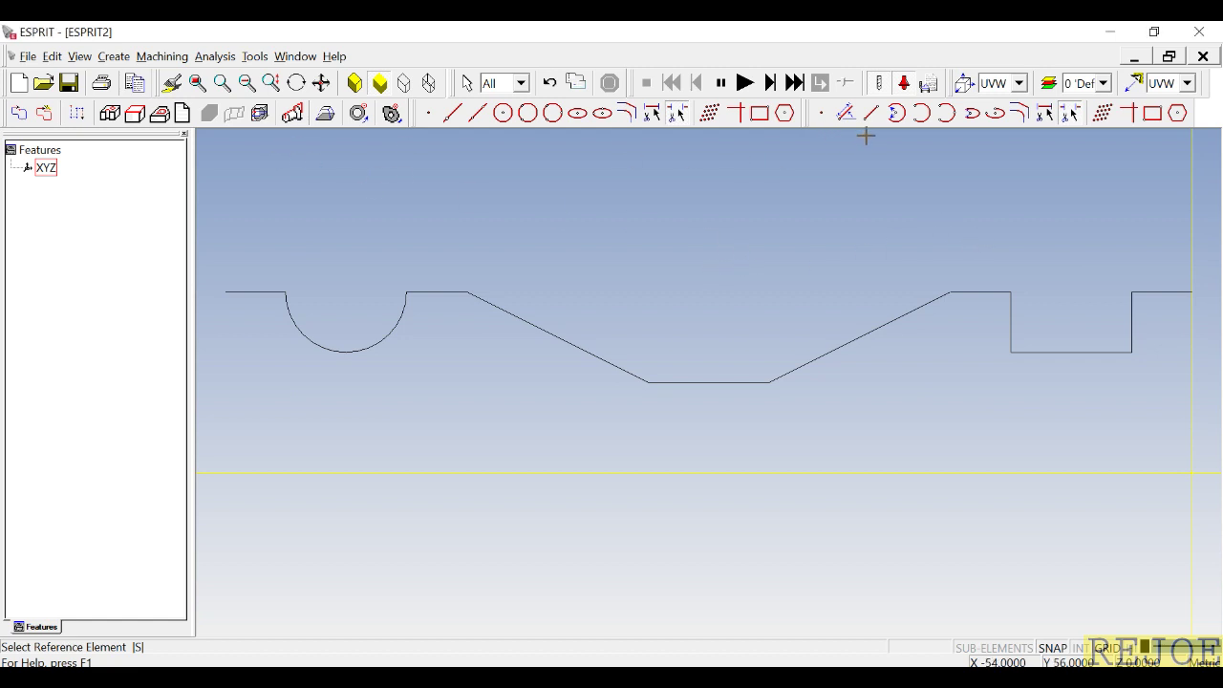
- Place a point on the vertical axis at X0, about Y38, above the profile's X0 end
scroll(869, 200, "up", 2)
scroll(869, 200, "down", 4)
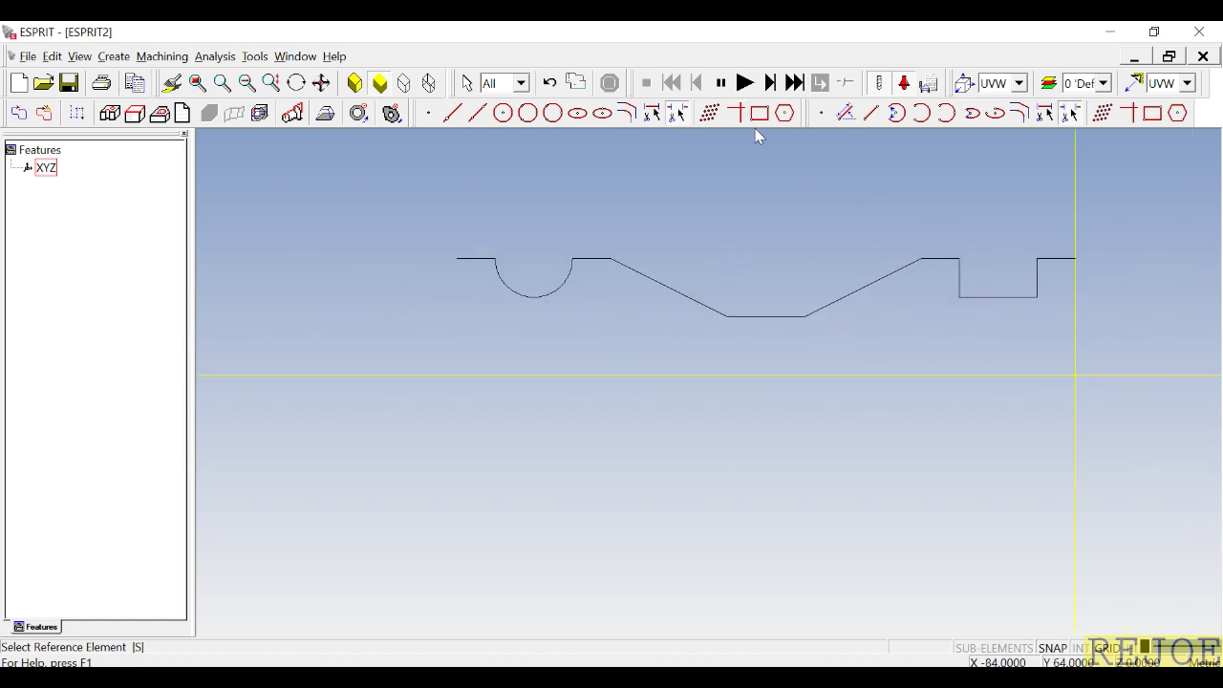
left_click(821, 113)
left_click(1074, 229)
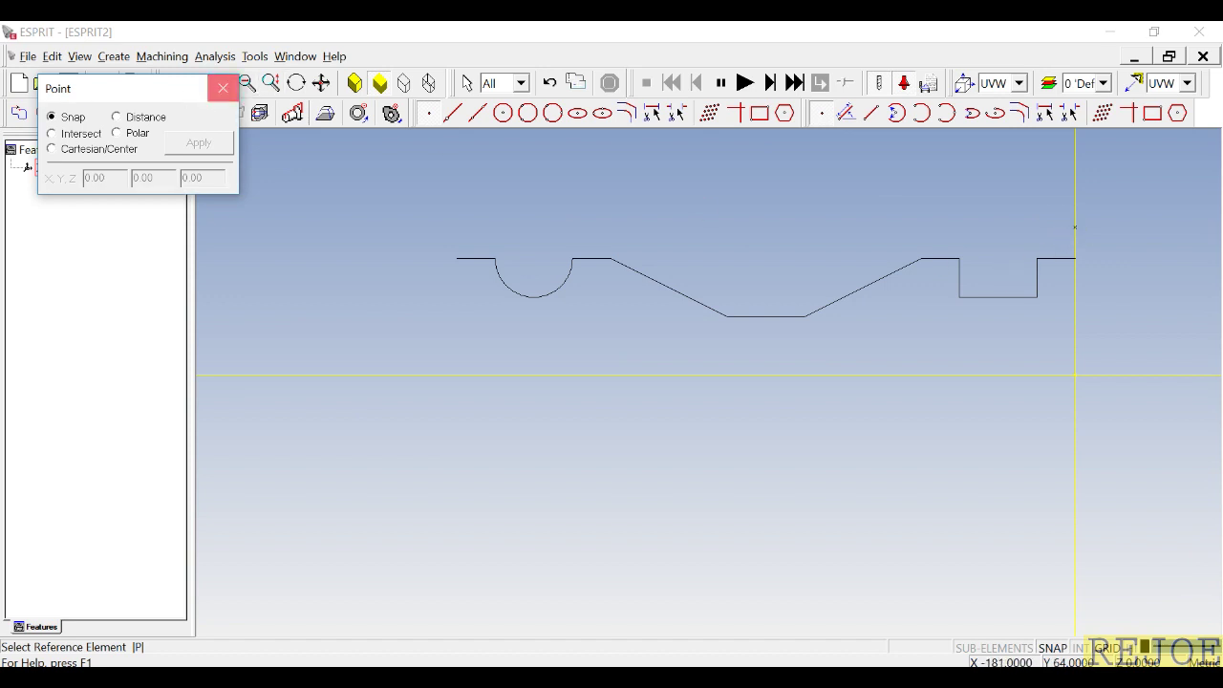
left_click(222, 88)
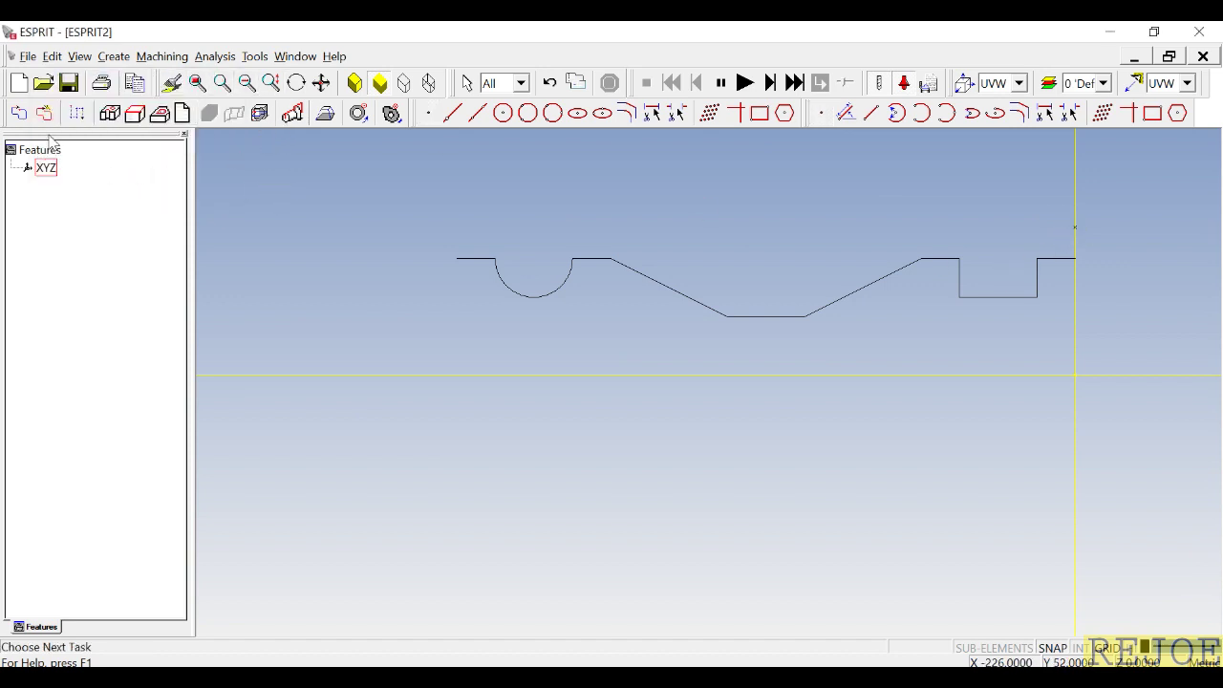
- Start a manual chain feature for the turning profile
left_click(19, 113)
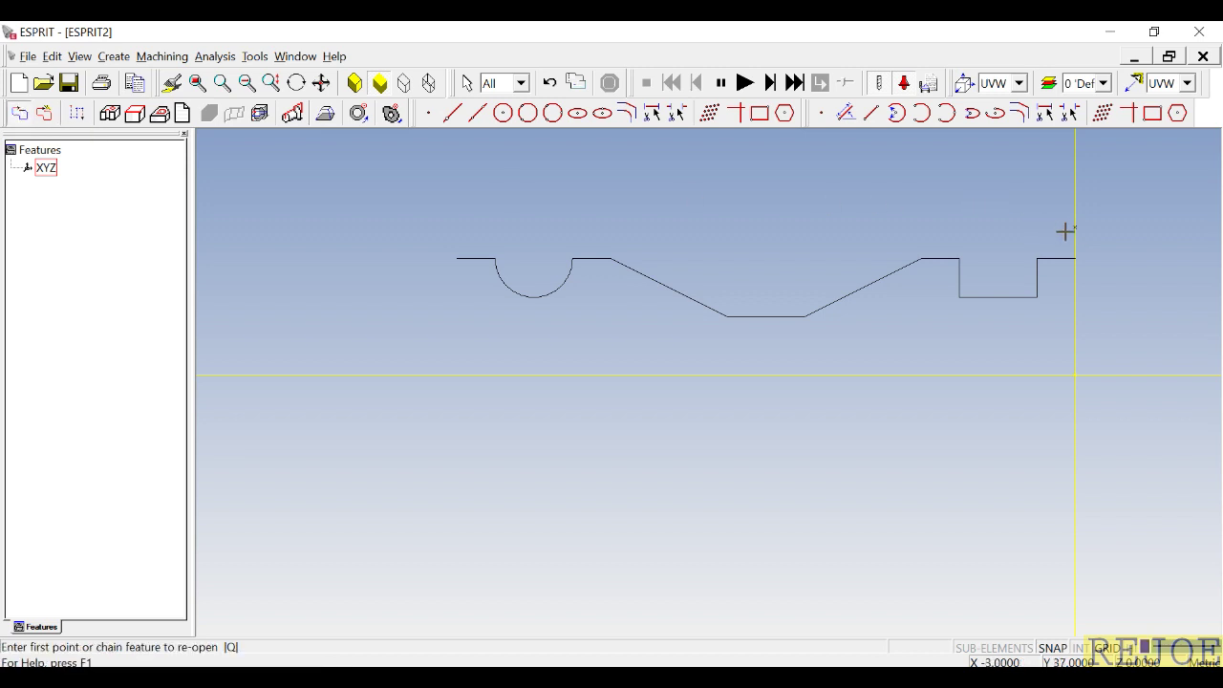